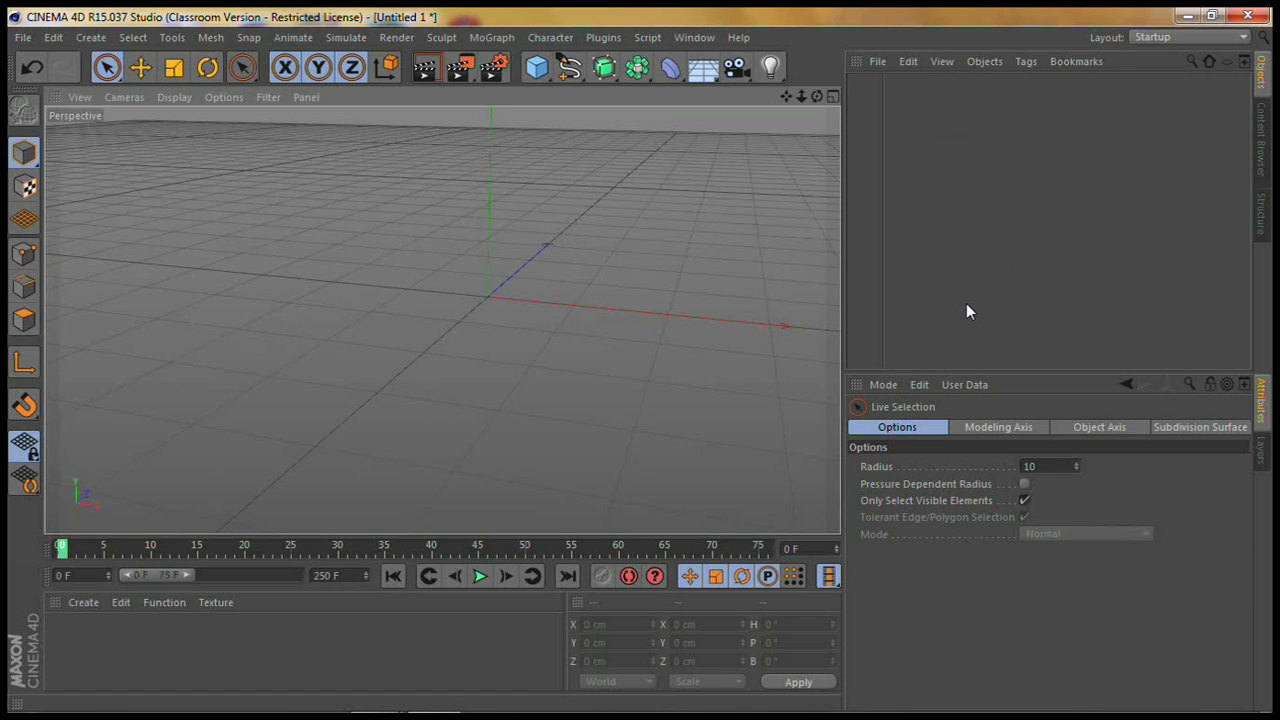
- Add a default 200 cm cube at the origin and zoom to frame it fully
{"action": "left_click", "coordinate": [537, 67]}
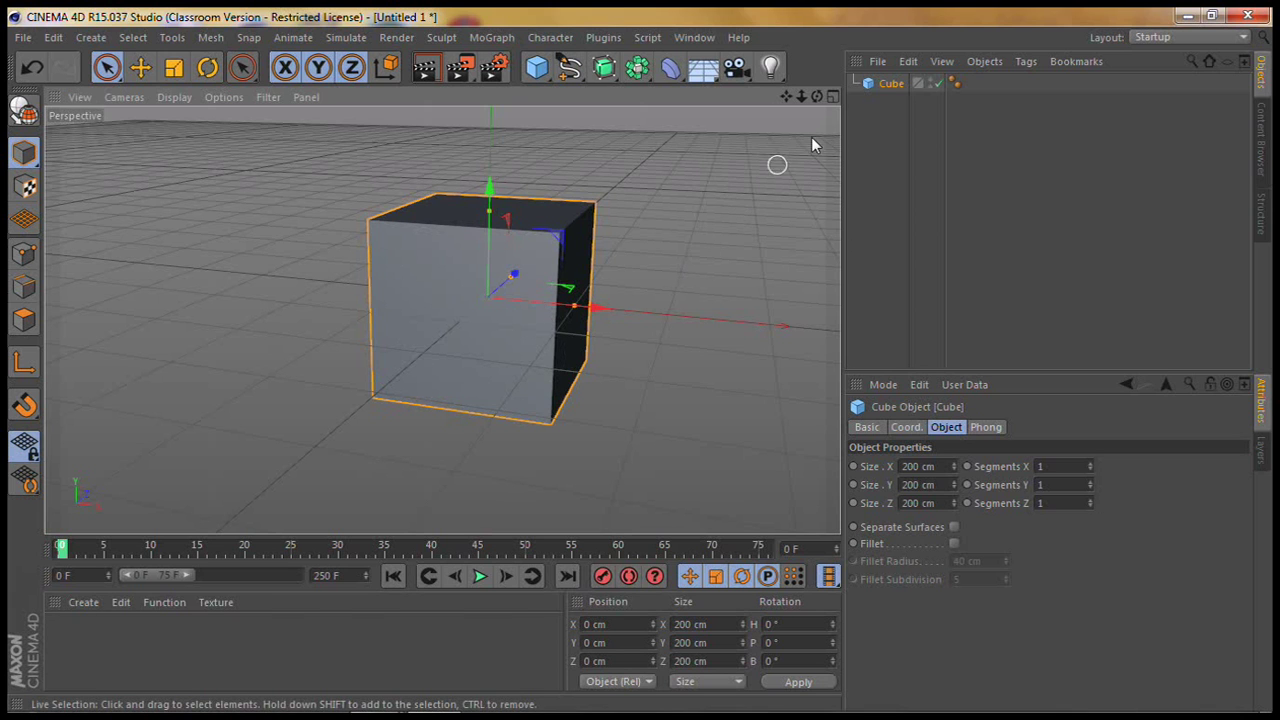
{"action": "left_click_drag", "start_coordinate": [800, 103], "coordinate": [640, 360]}
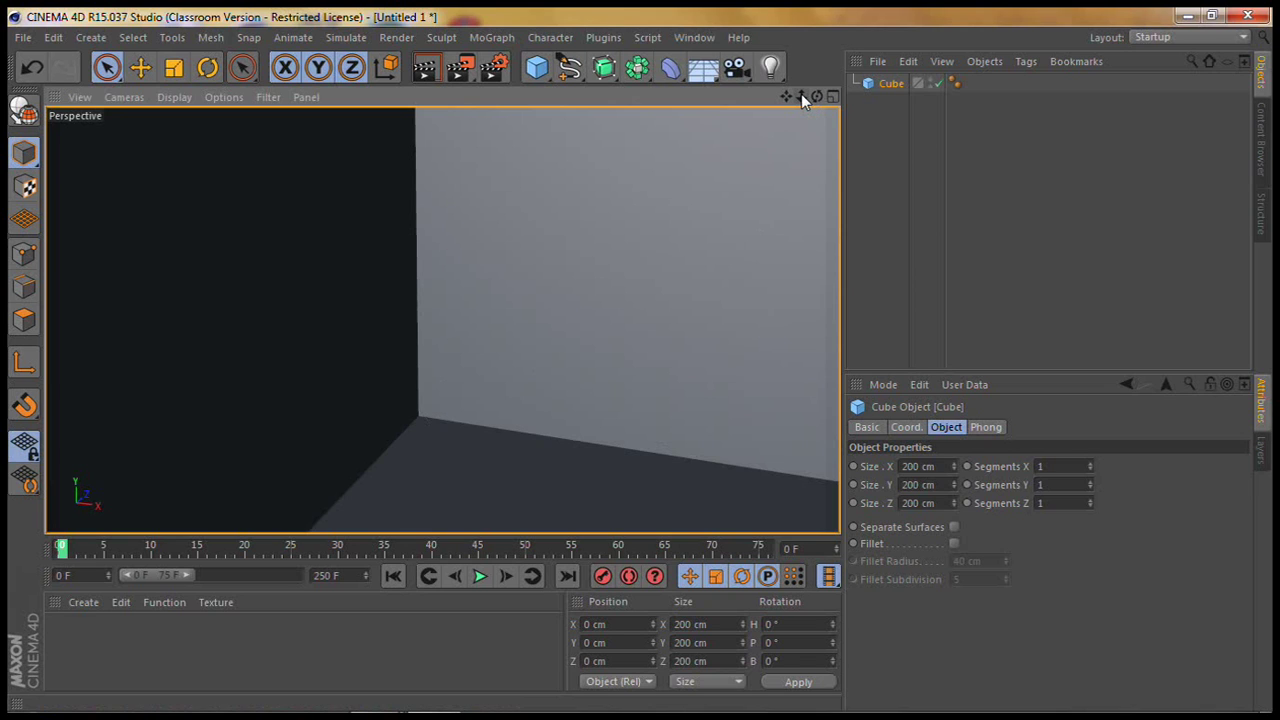
{"action": "left_click_drag", "start_coordinate": [804, 95], "coordinate": [640, 368]}
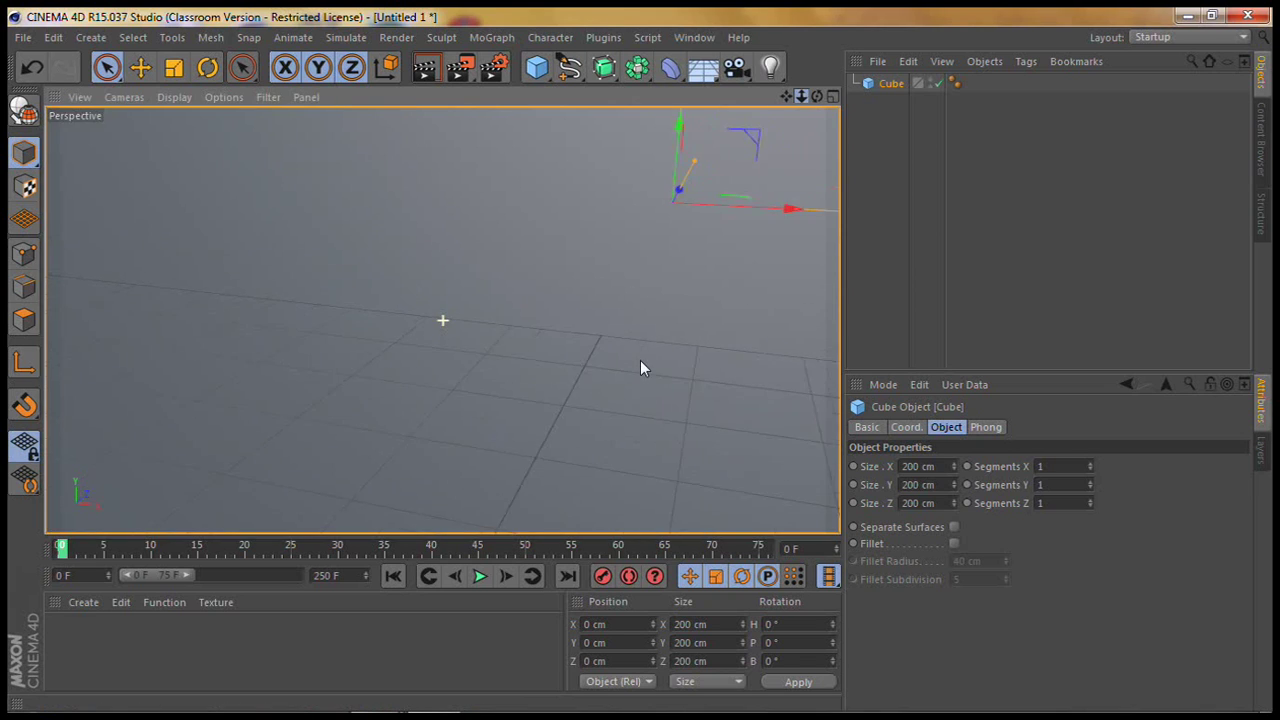
{"action": "scroll", "coordinate": [641, 362], "scroll_direction": "down", "scroll_amount": 2}
{"action": "scroll", "coordinate": [641, 362], "scroll_direction": "down", "scroll_amount": 2}
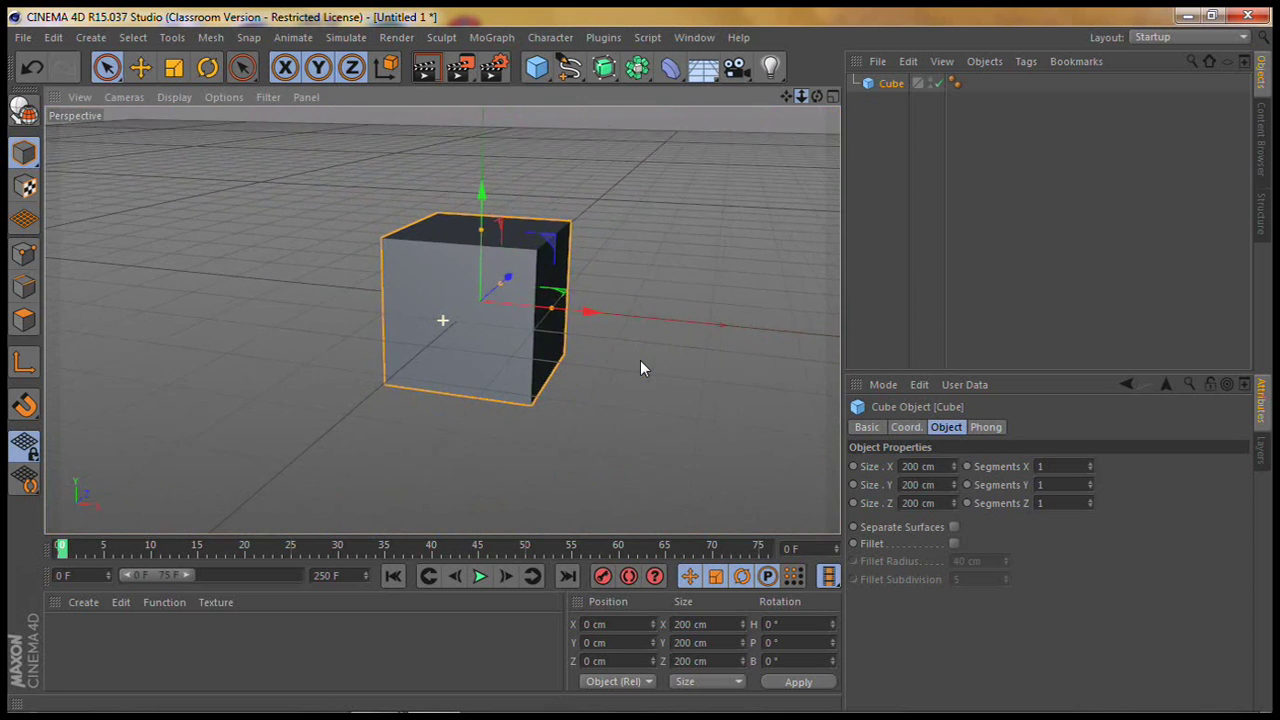
{"action": "scroll", "coordinate": [641, 362], "scroll_direction": "down", "scroll_amount": 2}
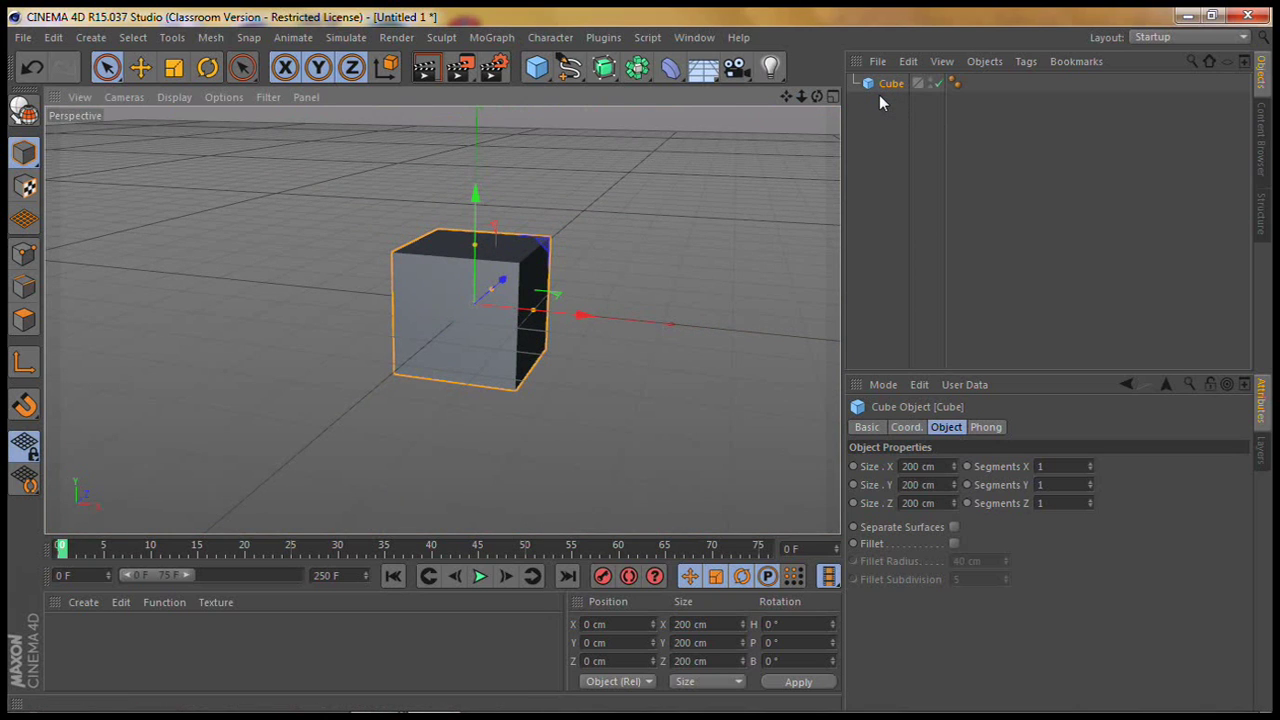
- Set the cube's Segments X, Y and Z to 16
{"action": "left_click", "coordinate": [1065, 466]}
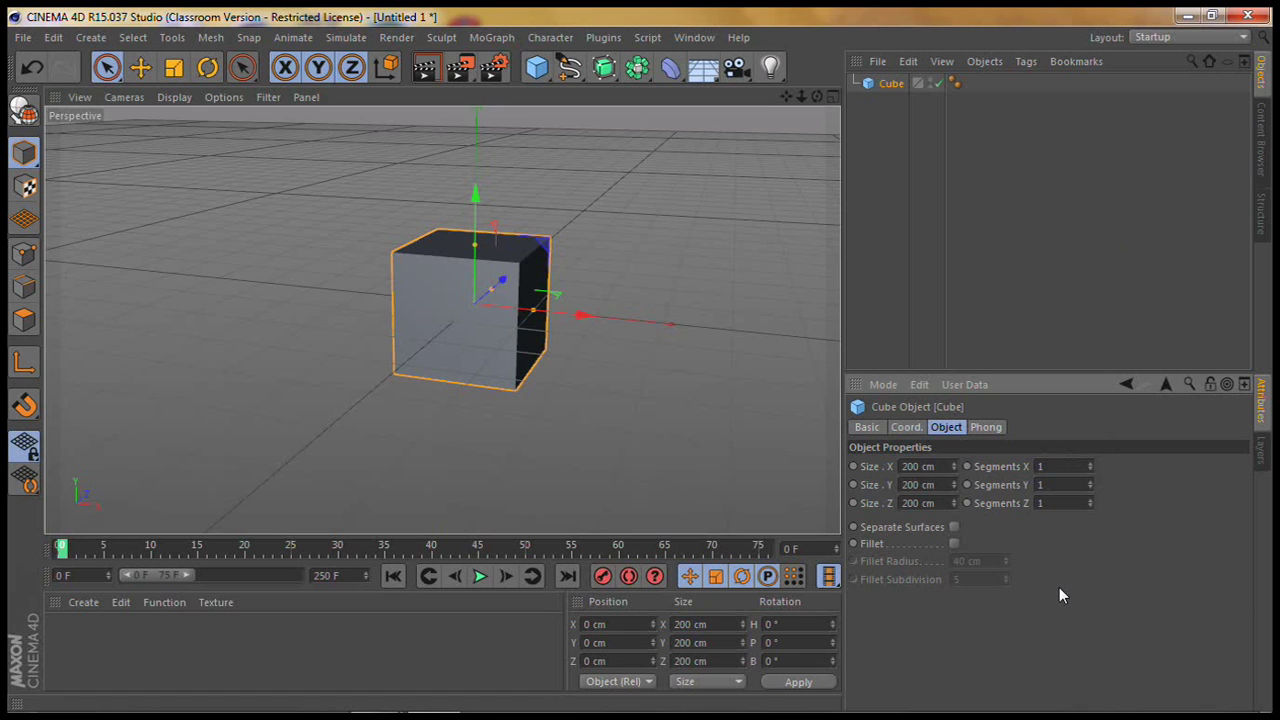
{"action": "type", "text": "16"}
{"action": "left_click", "coordinate": [1060, 485]}
{"action": "type", "text": "16"}
{"action": "left_click", "coordinate": [1060, 503]}
{"action": "type", "text": "6"}
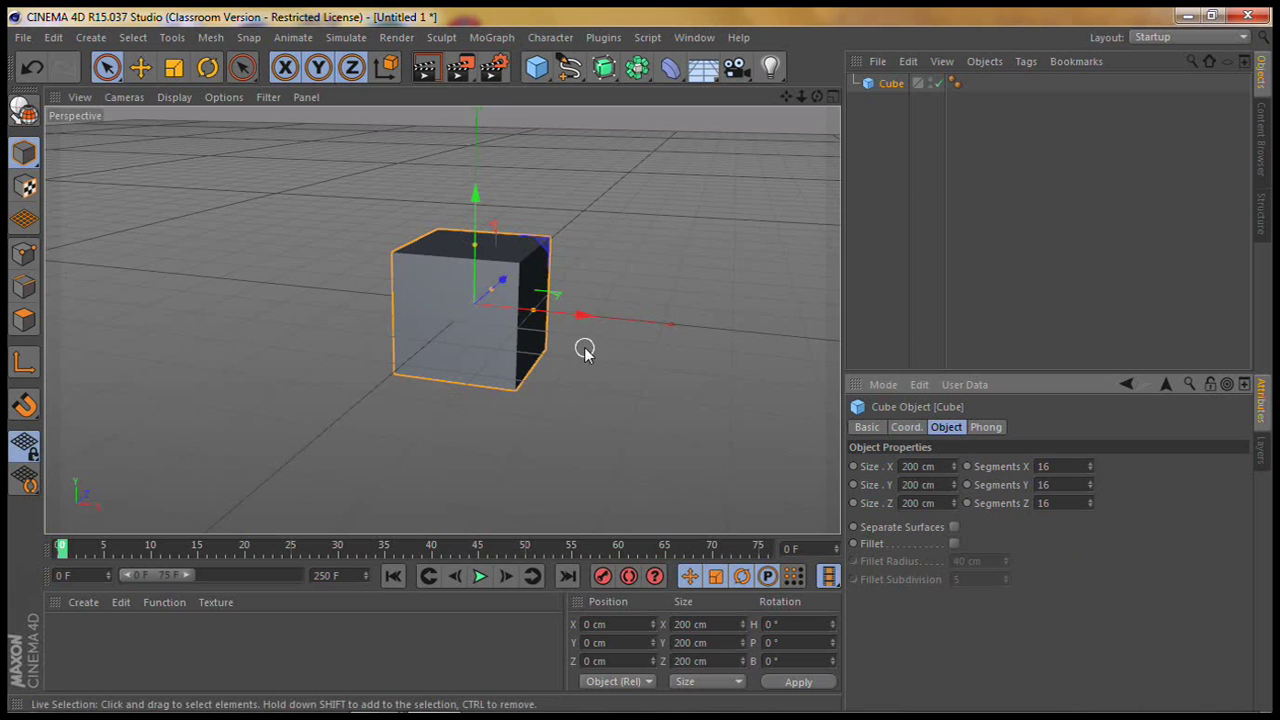
- Switch the viewport to Gouraud Shading (Lines) and frame the 16x16 gridded cube
{"action": "left_click", "coordinate": [174, 96]}
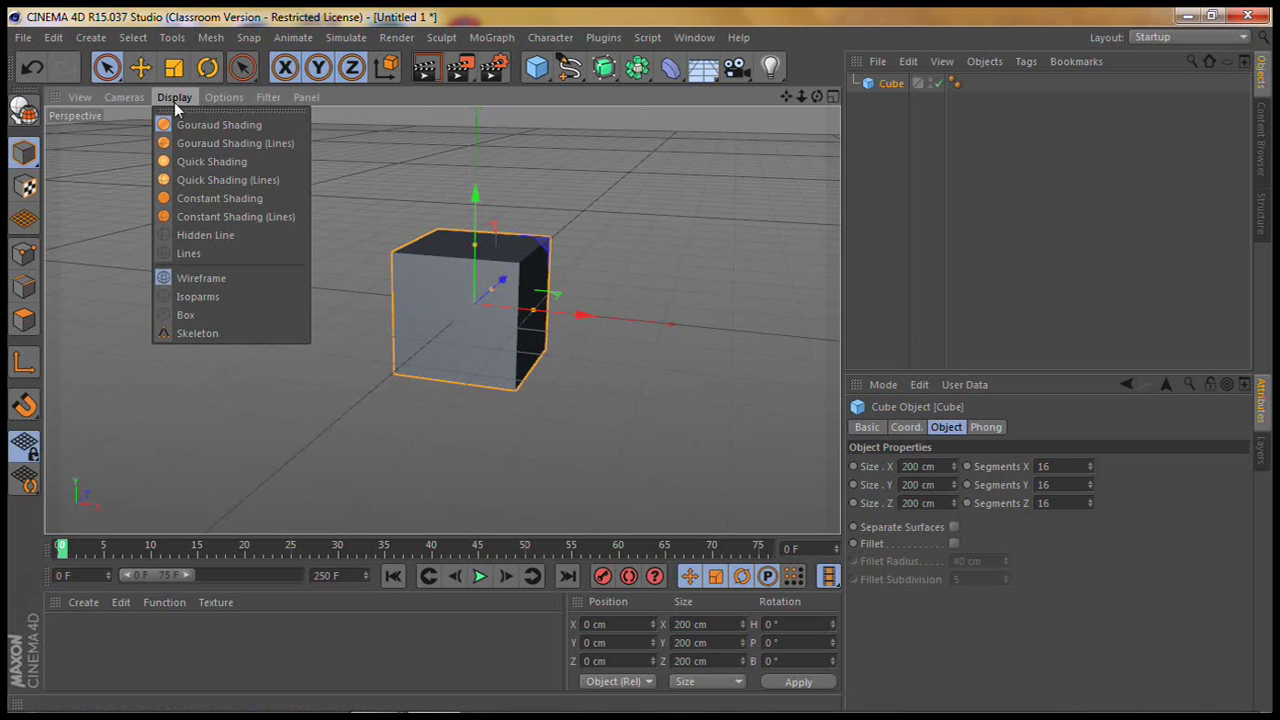
{"action": "left_click", "coordinate": [195, 144]}
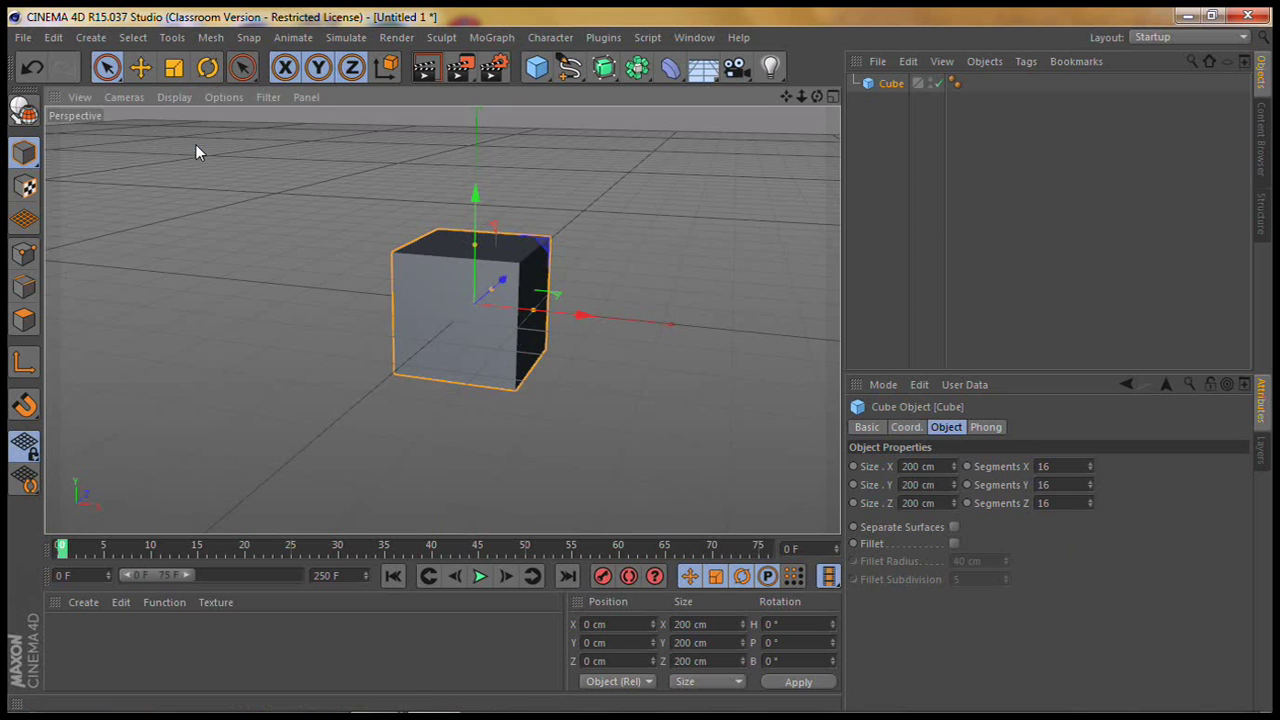
{"action": "scroll", "coordinate": [456, 338], "scroll_direction": "up", "scroll_amount": 2}
{"action": "scroll", "coordinate": [456, 338], "scroll_direction": "up", "scroll_amount": 2}
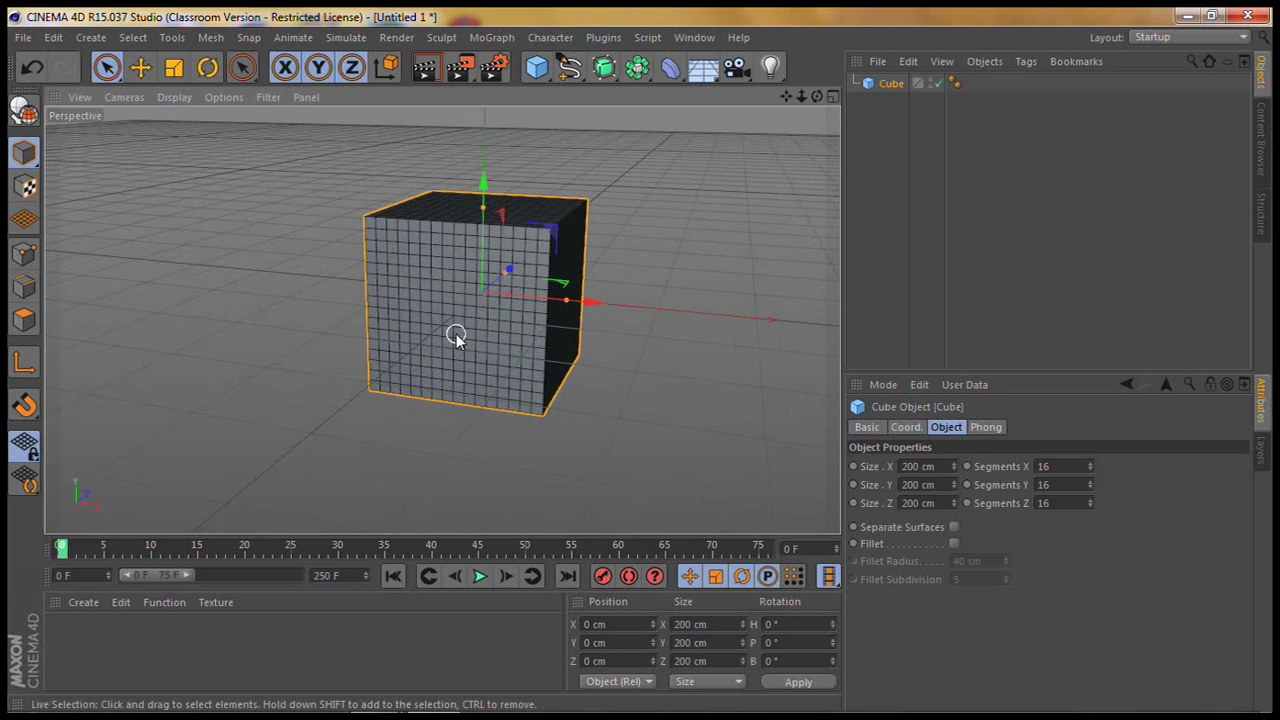
{"action": "scroll", "coordinate": [458, 334], "scroll_direction": "up", "scroll_amount": 2}
{"action": "mouse_move", "coordinate": [788, 97]}
{"action": "left_mouse_down"}
{"action": "mouse_move", "coordinate": [806, 91]}
{"action": "mouse_move", "coordinate": [640, 360]}
{"action": "left_mouse_up"}
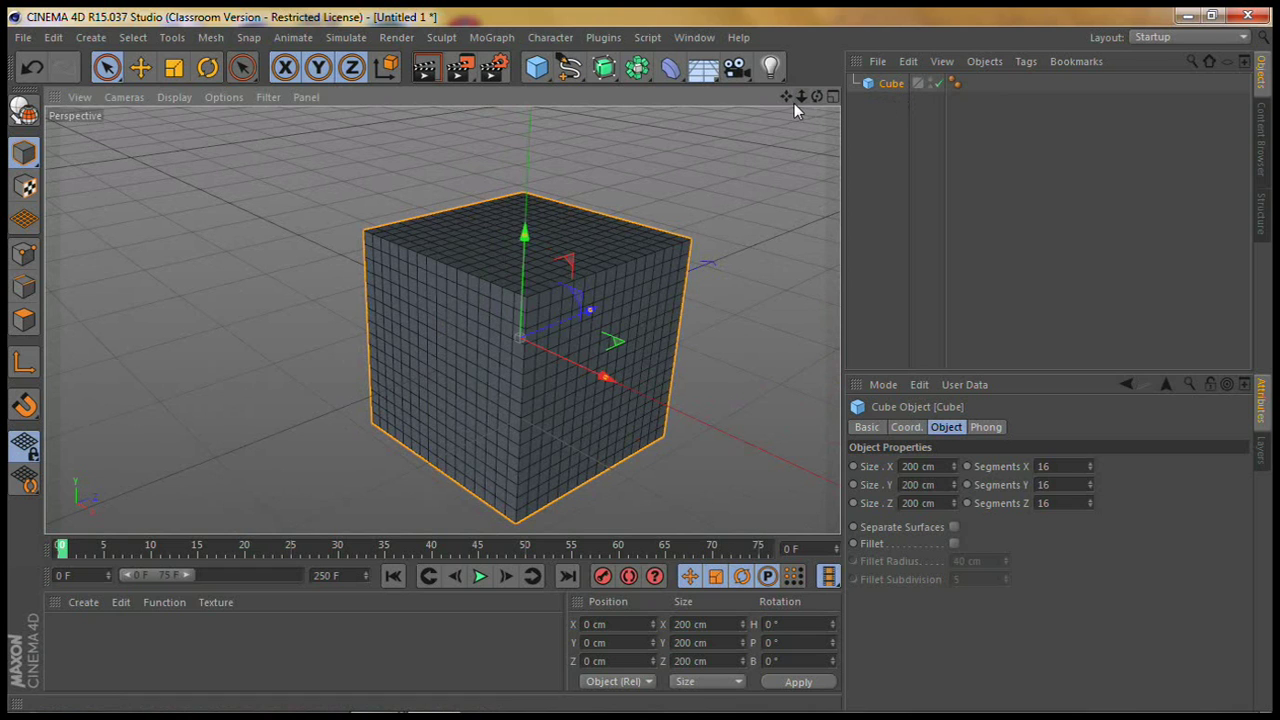
- Add a Bend deformer, group it with the cube under a new Null, and expand it
{"action": "left_click", "coordinate": [668, 72]}
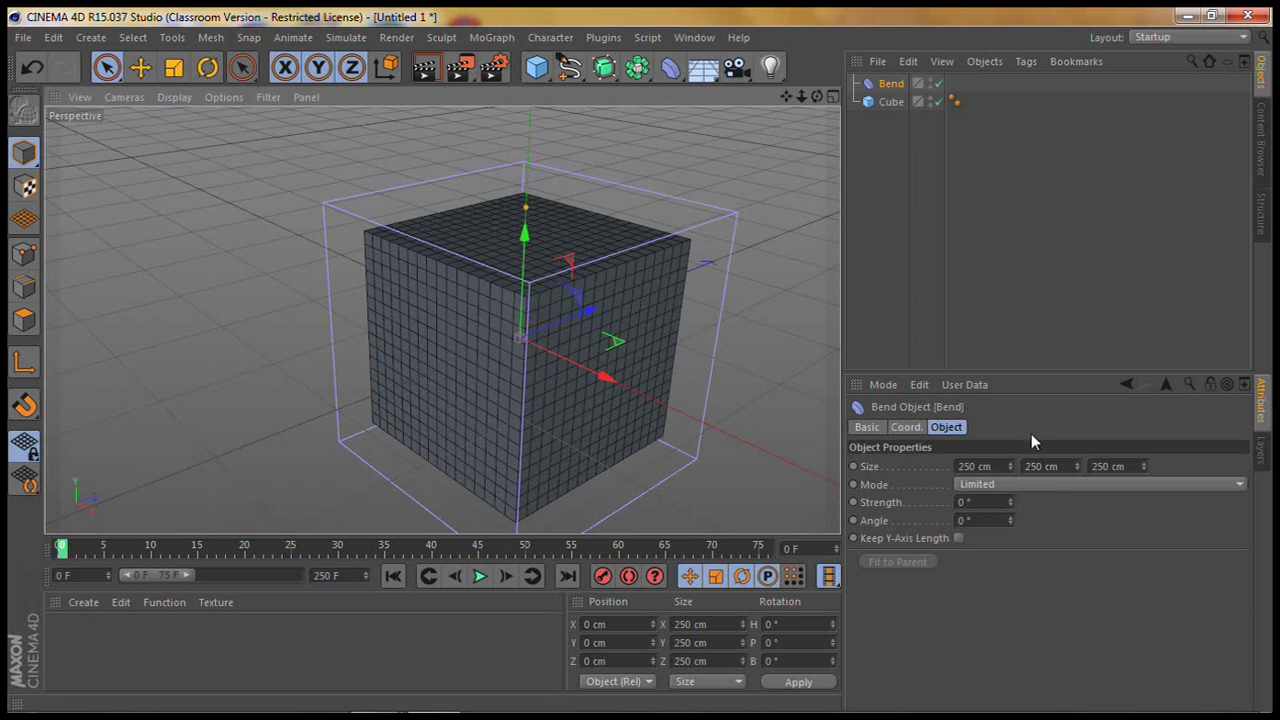
{"action": "left_click_drag", "start_coordinate": [885, 148], "coordinate": [855, 76]}
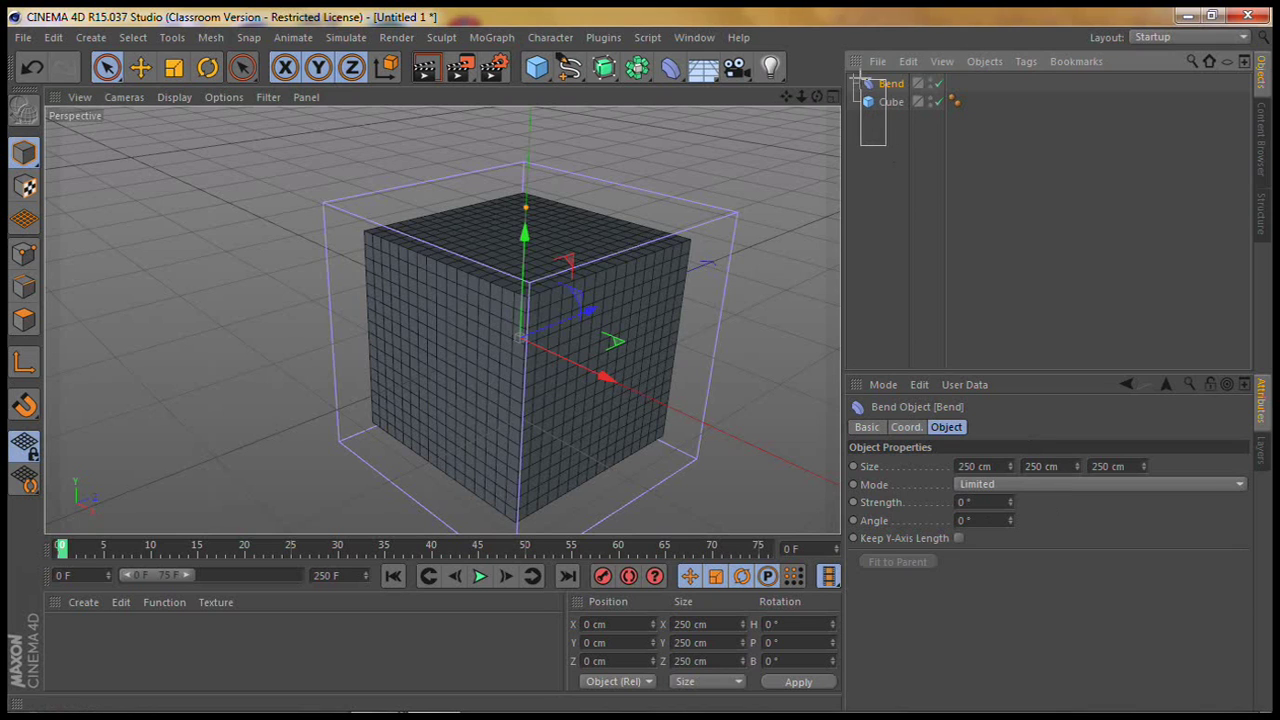
{"action": "left_click", "coordinate": [980, 61]}
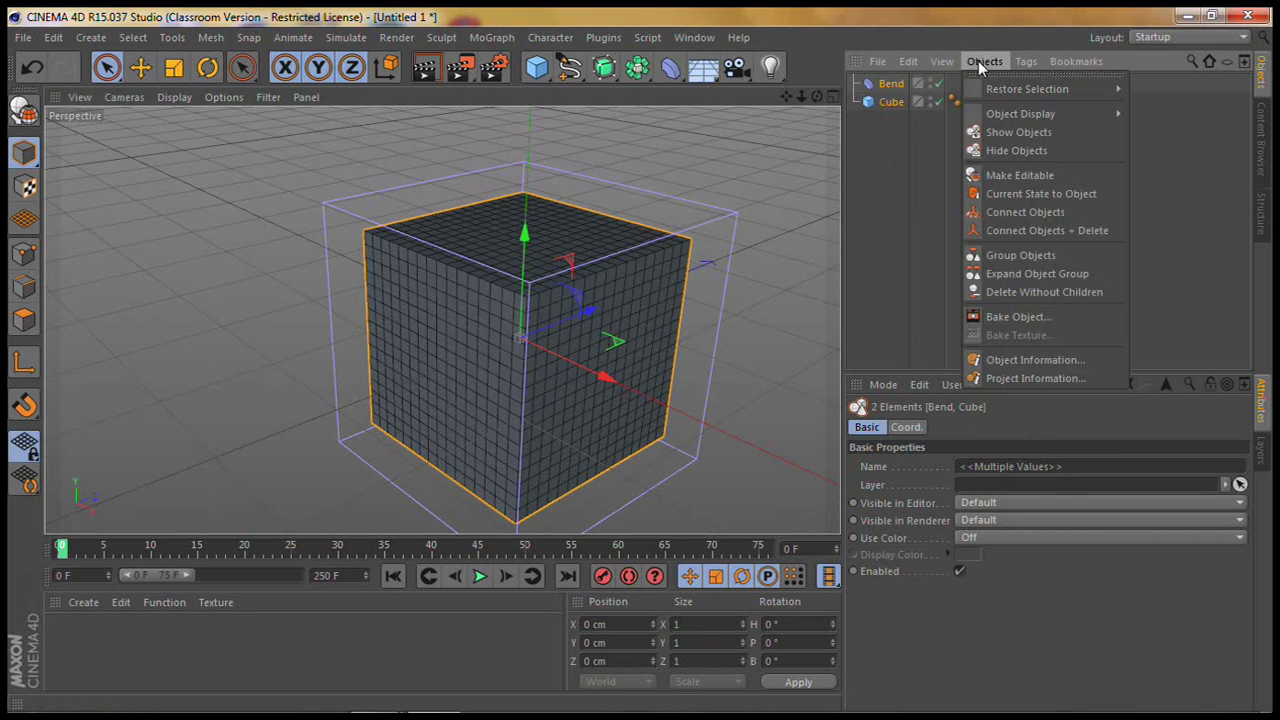
{"action": "left_click", "coordinate": [1025, 254]}
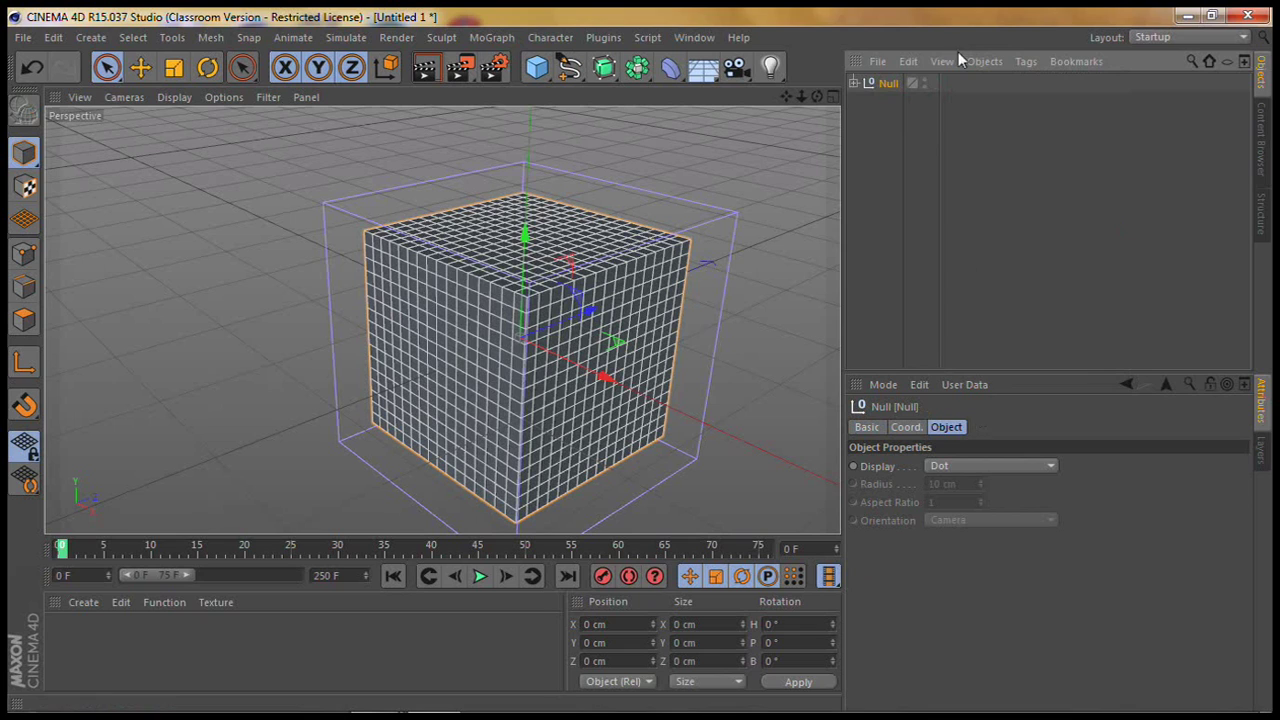
{"action": "left_click", "coordinate": [853, 82]}
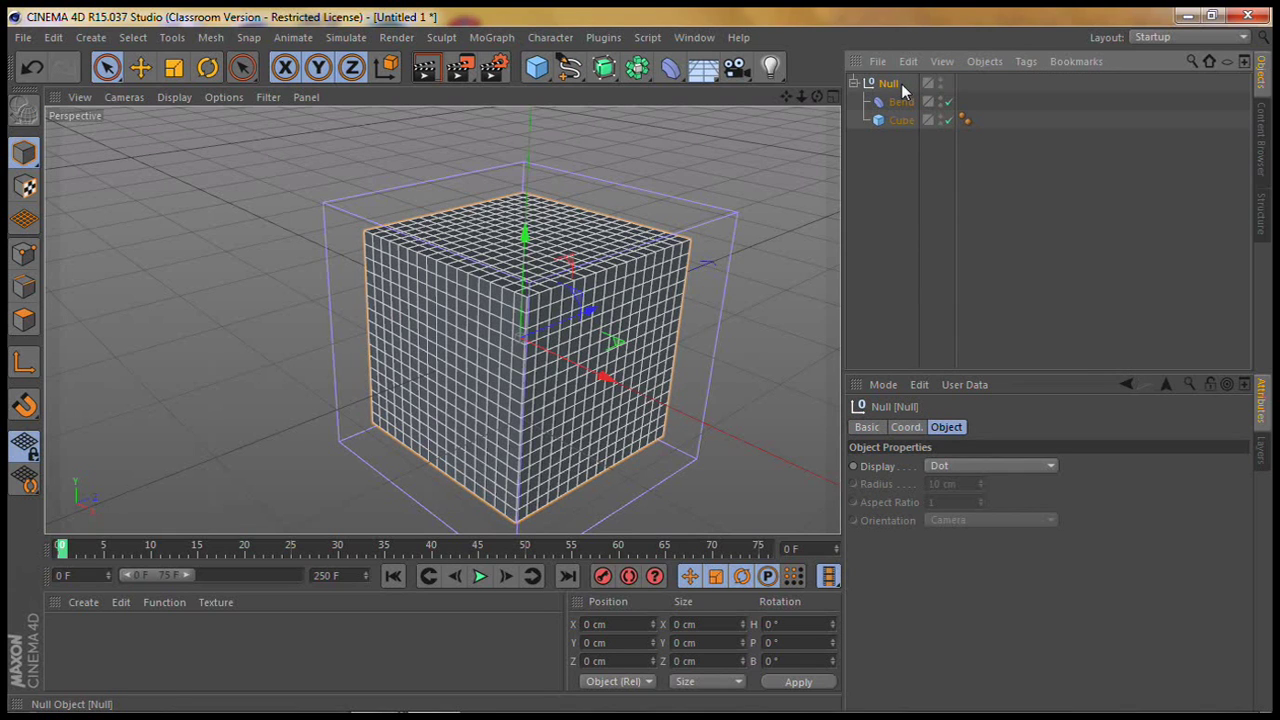
- Raise the Bend strength to 95° to arc the cube, then reselect the Cube
{"action": "left_click", "coordinate": [912, 103]}
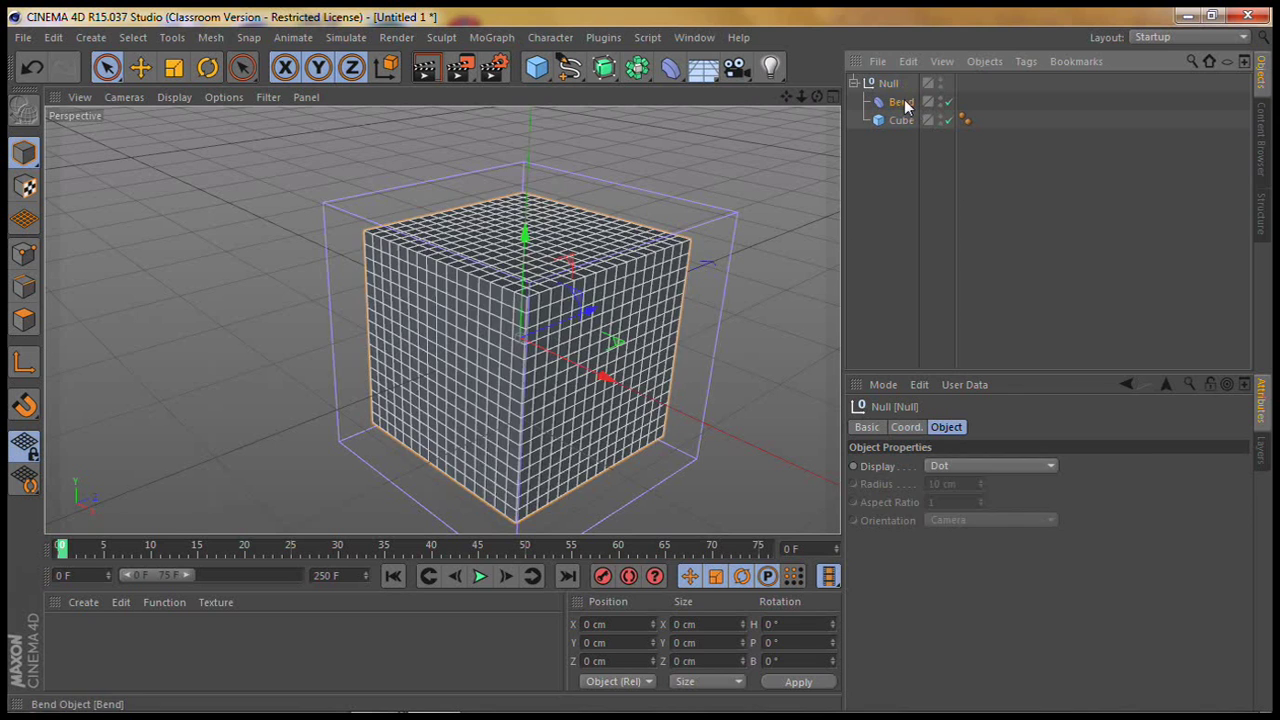
{"action": "left_click_drag", "start_coordinate": [1011, 498], "coordinate": [1011, 490]}
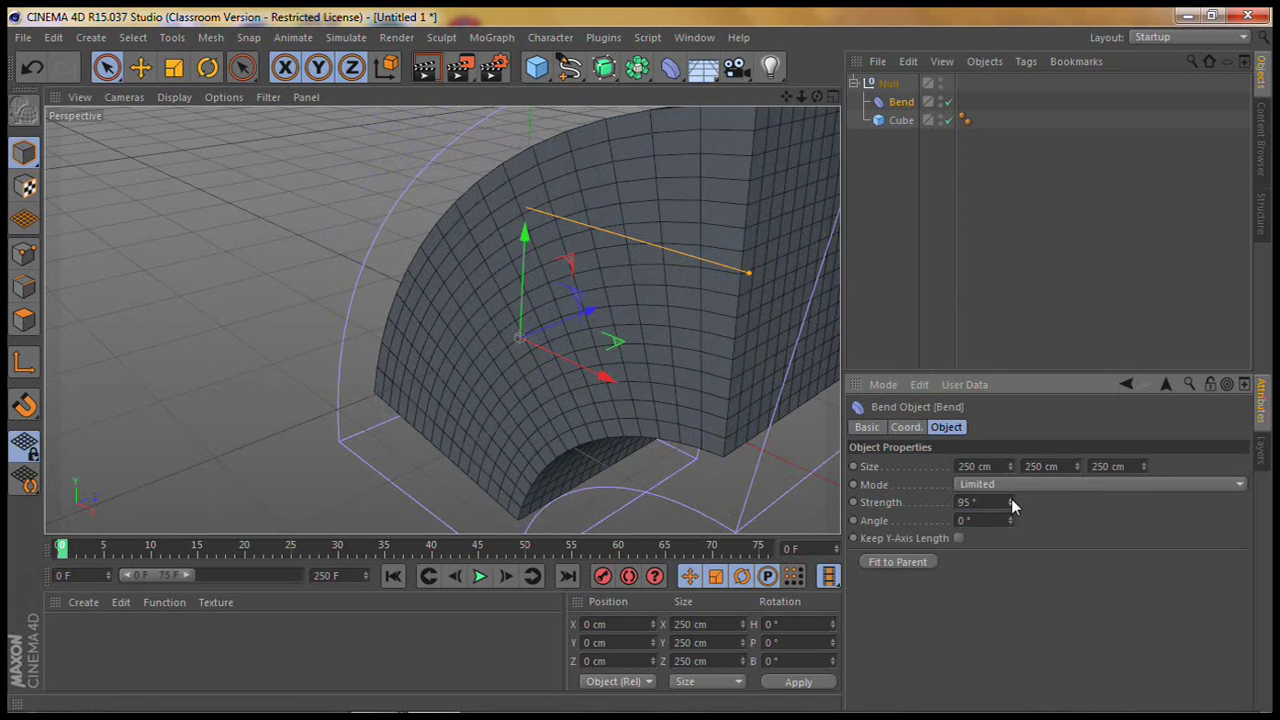
{"action": "left_click_drag", "start_coordinate": [817, 97], "coordinate": [784, 101]}
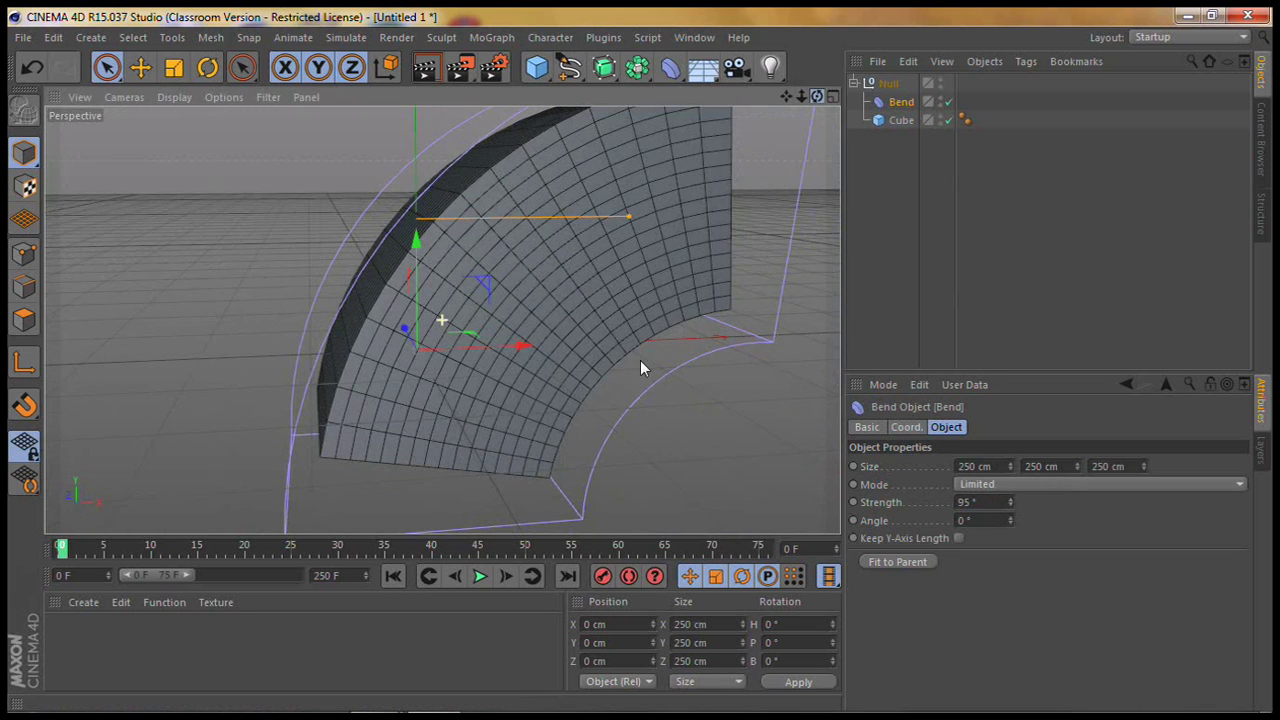
{"action": "scroll", "coordinate": [640, 366], "scroll_direction": "down", "scroll_amount": 5}
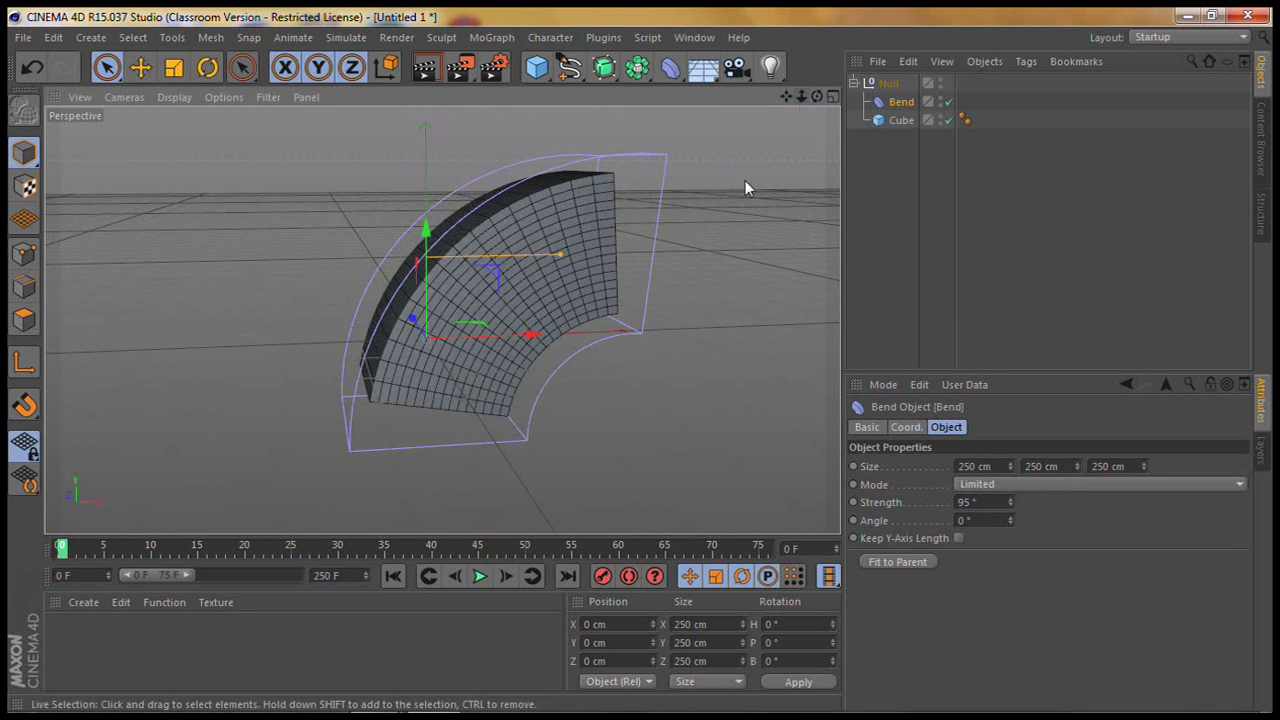
{"action": "left_click", "coordinate": [747, 447]}
{"action": "left_click", "coordinate": [898, 120]}
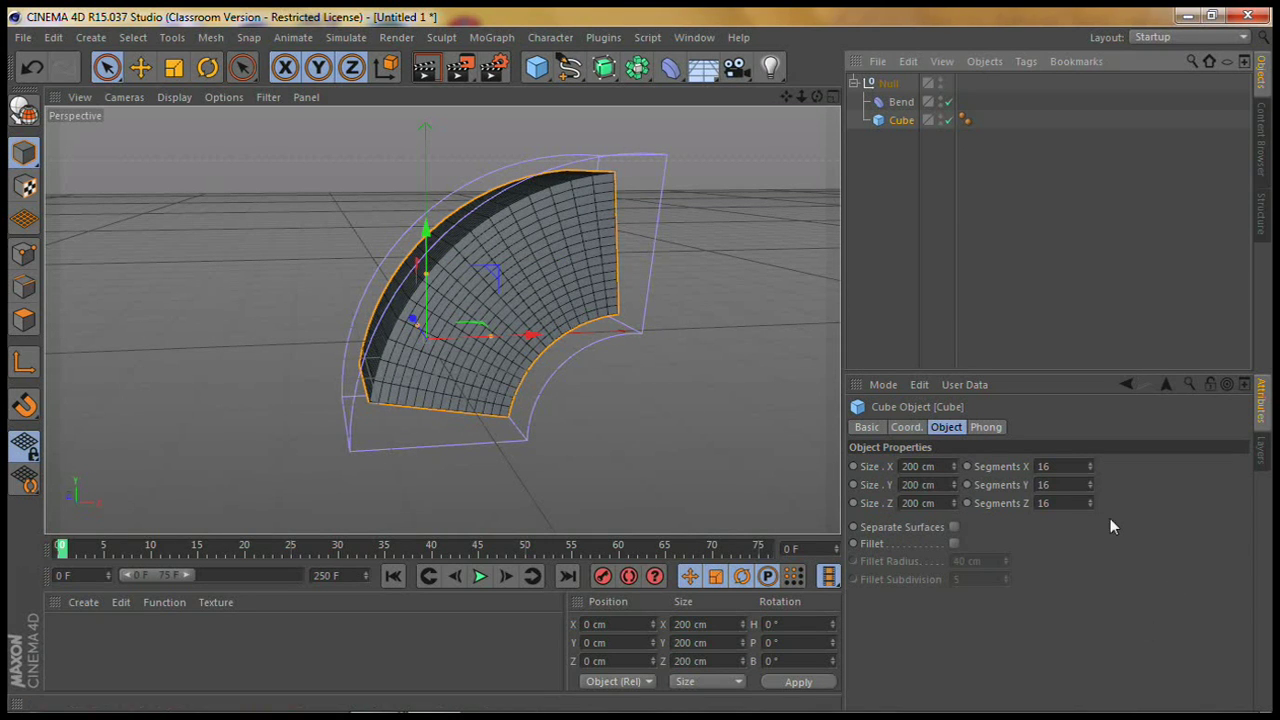
- Try different Y segment counts on the bent cube, from 1 up to 73
{"action": "left_click_drag", "start_coordinate": [1089, 485], "coordinate": [1089, 485]}
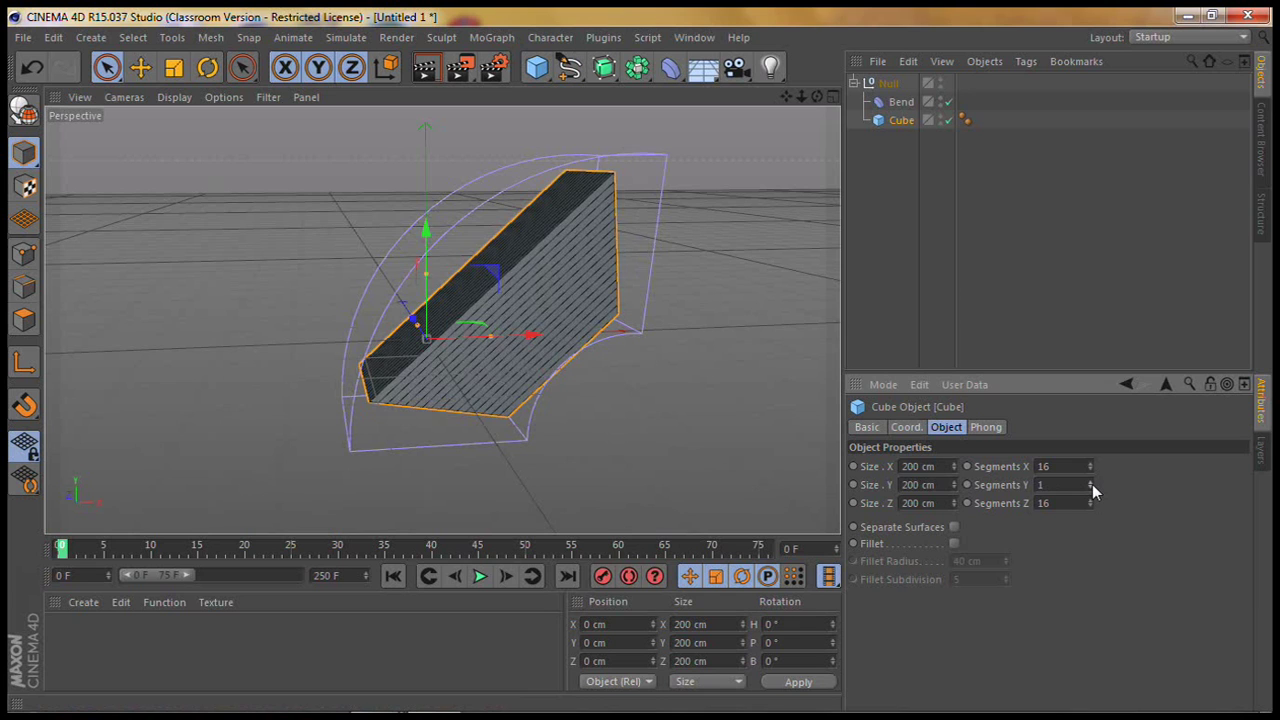
{"action": "left_click_drag", "start_coordinate": [1092, 484], "coordinate": [1092, 470]}
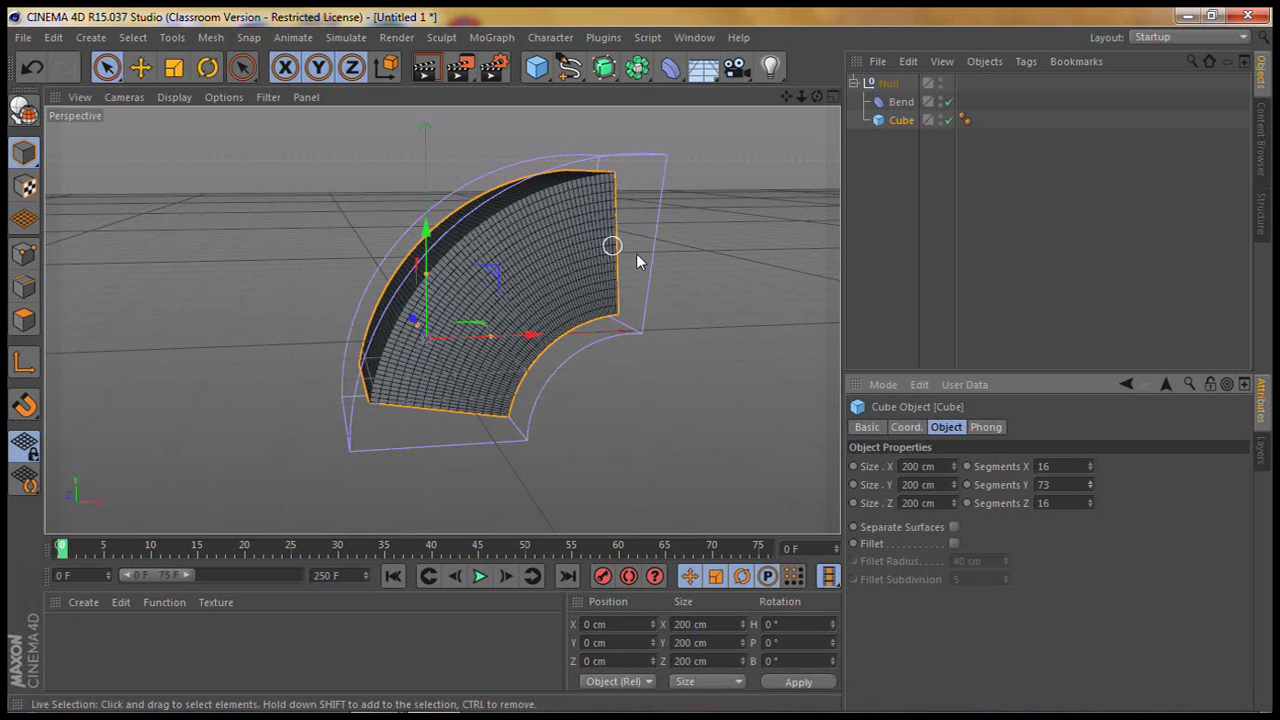
{"action": "left_click_drag", "start_coordinate": [817, 96], "coordinate": [641, 362]}
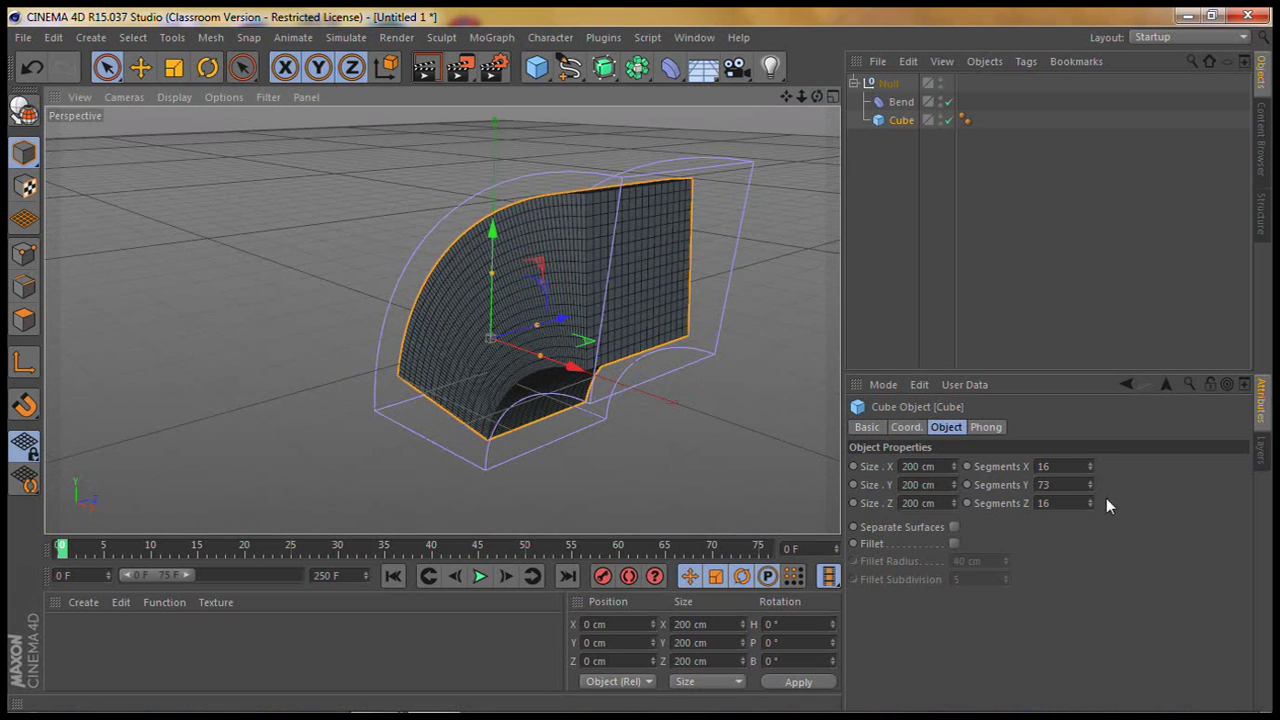
- Set the cube's segments to 1 along X, 6 along Y and 1 along Z
{"action": "double_click", "coordinate": [1071, 485]}
{"action": "type", "text": "6"}
{"action": "double_click", "coordinate": [1071, 466]}
{"action": "type", "text": "6"}
{"action": "double_click", "coordinate": [1074, 505]}
{"action": "type", "text": "6"}
{"action": "double_click", "coordinate": [1062, 466]}
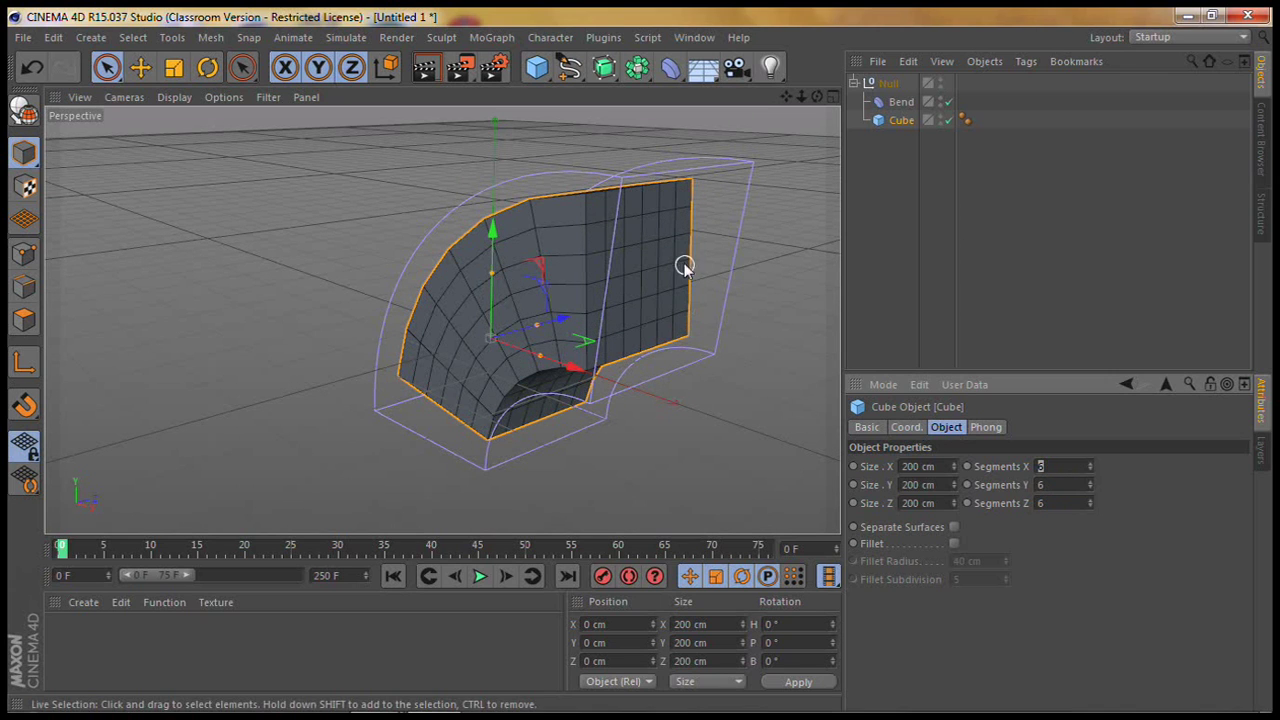
{"action": "type", "text": "1"}
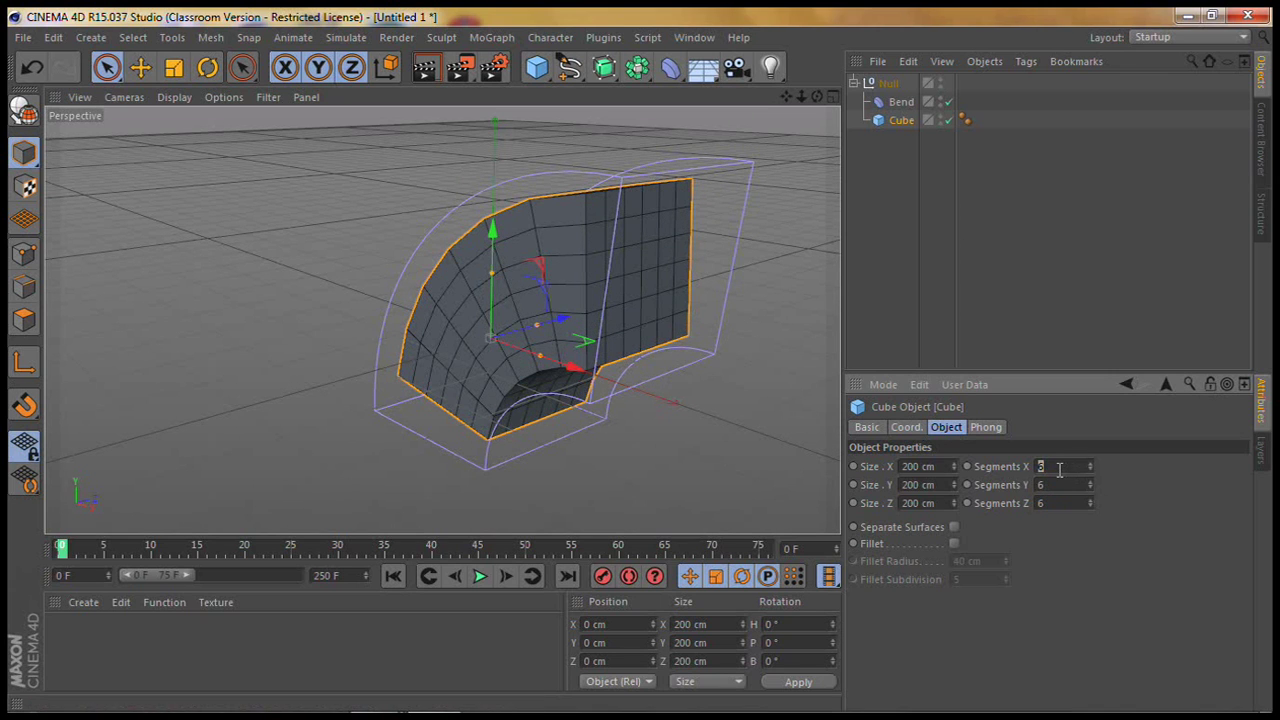
{"action": "double_click", "coordinate": [1061, 505]}
{"action": "type", "text": "1"}
{"action": "key", "text": "Return"}
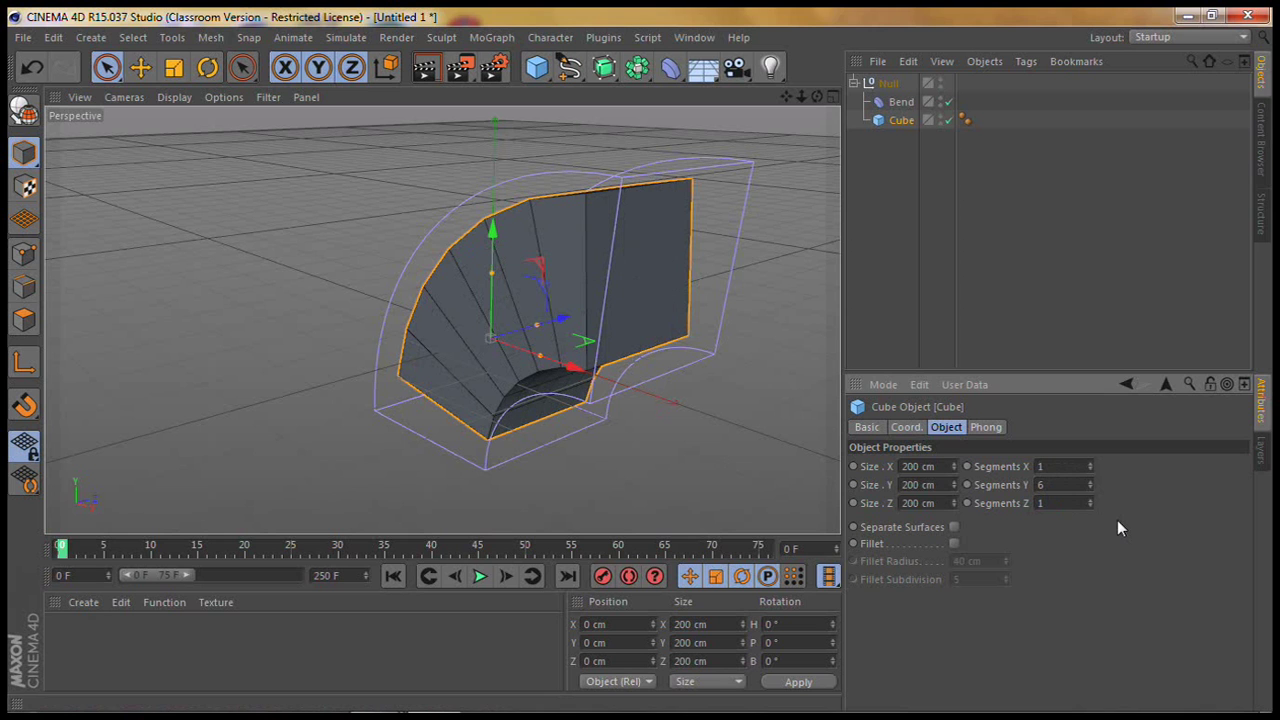
- Orbit and zoom out to inspect the six-band bent cube from several angles
{"action": "left_click_drag", "start_coordinate": [817, 94], "coordinate": [640, 360]}
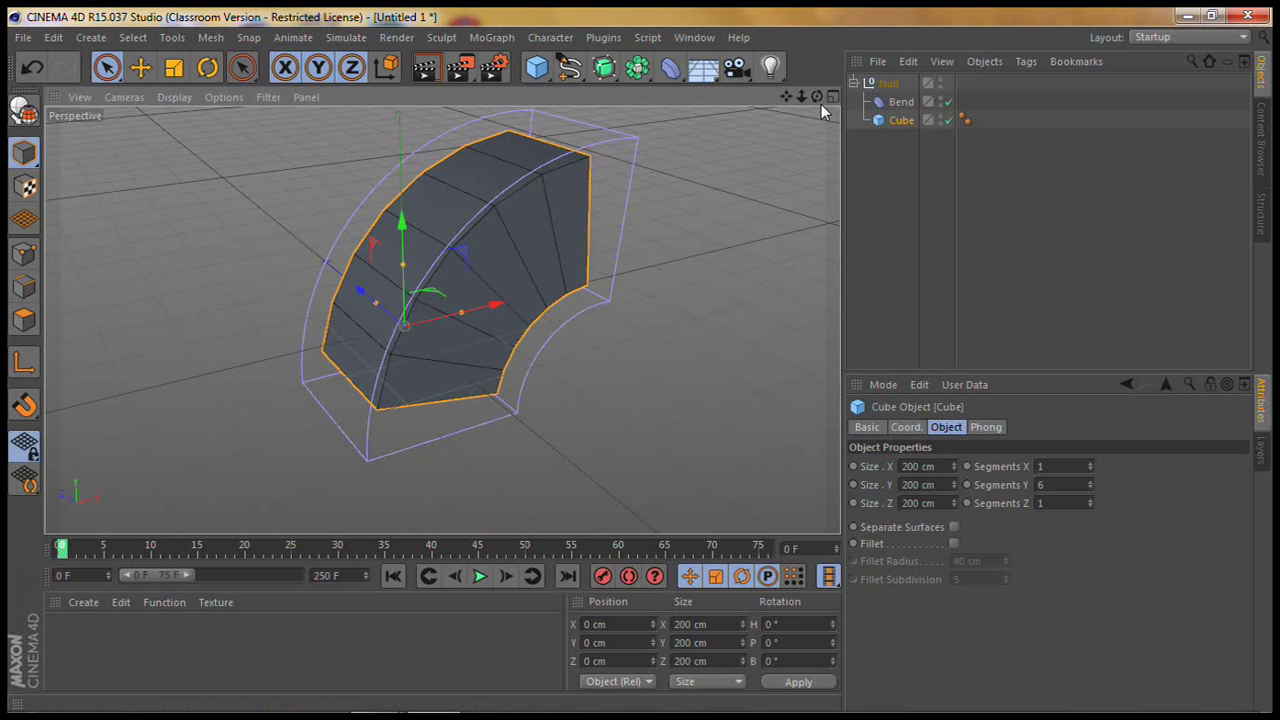
{"action": "left_click_drag", "start_coordinate": [640, 360], "coordinate": [642, 368], "text": "alt"}
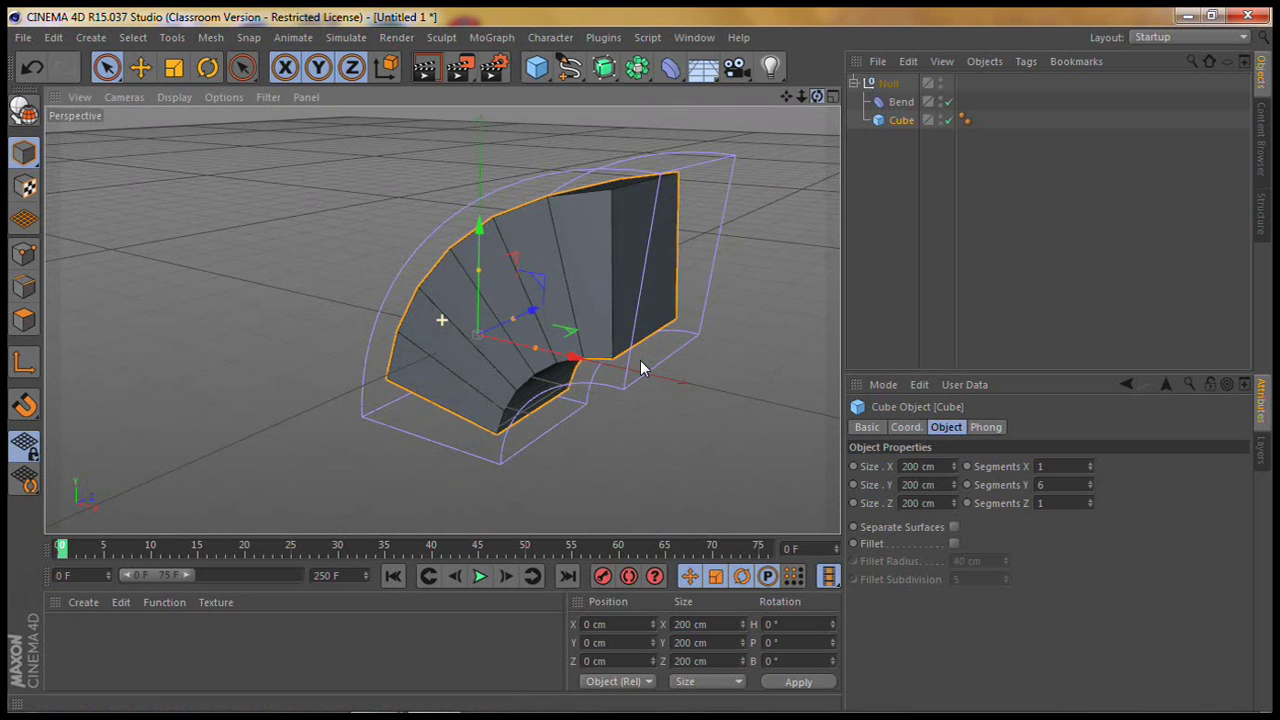
{"action": "left_click_drag", "start_coordinate": [642, 368], "coordinate": [641, 368], "text": "alt"}
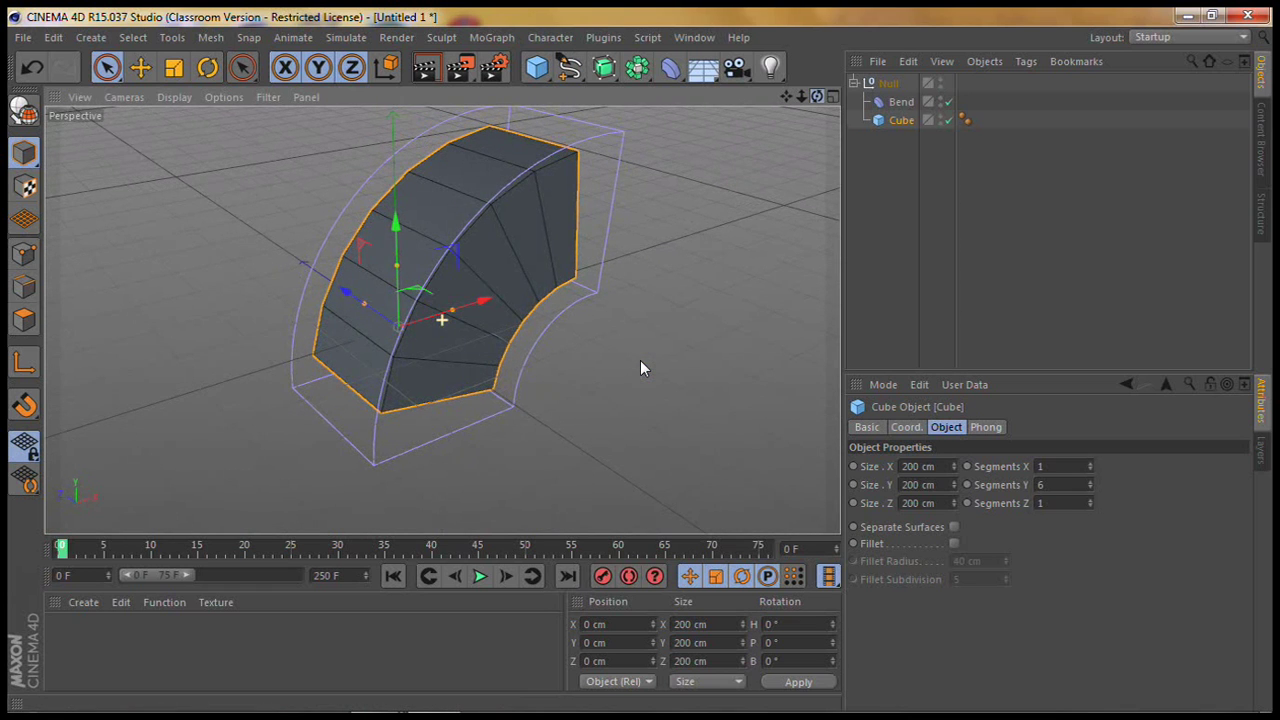
{"action": "left_click_drag", "start_coordinate": [803, 97], "coordinate": [640, 360]}
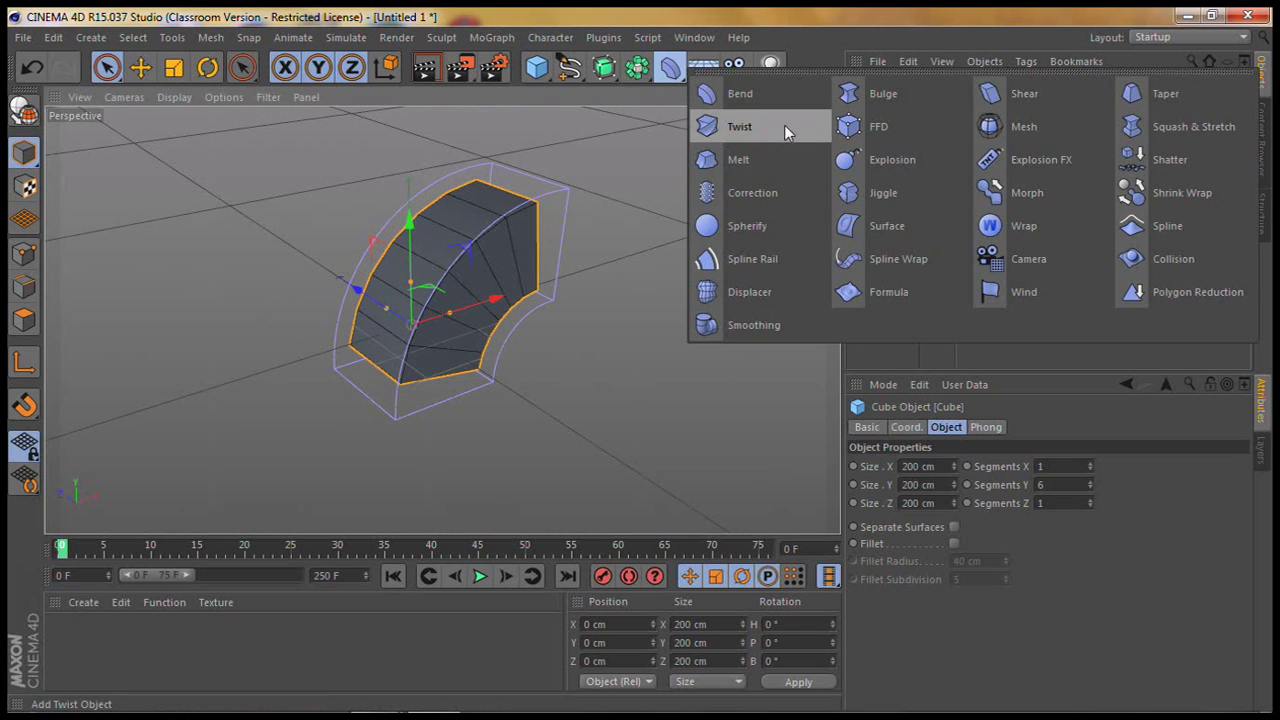
- Add a Twist deformer above Bend in the Null and set its angle to 105°
{"action": "left_click", "coordinate": [716, 126]}
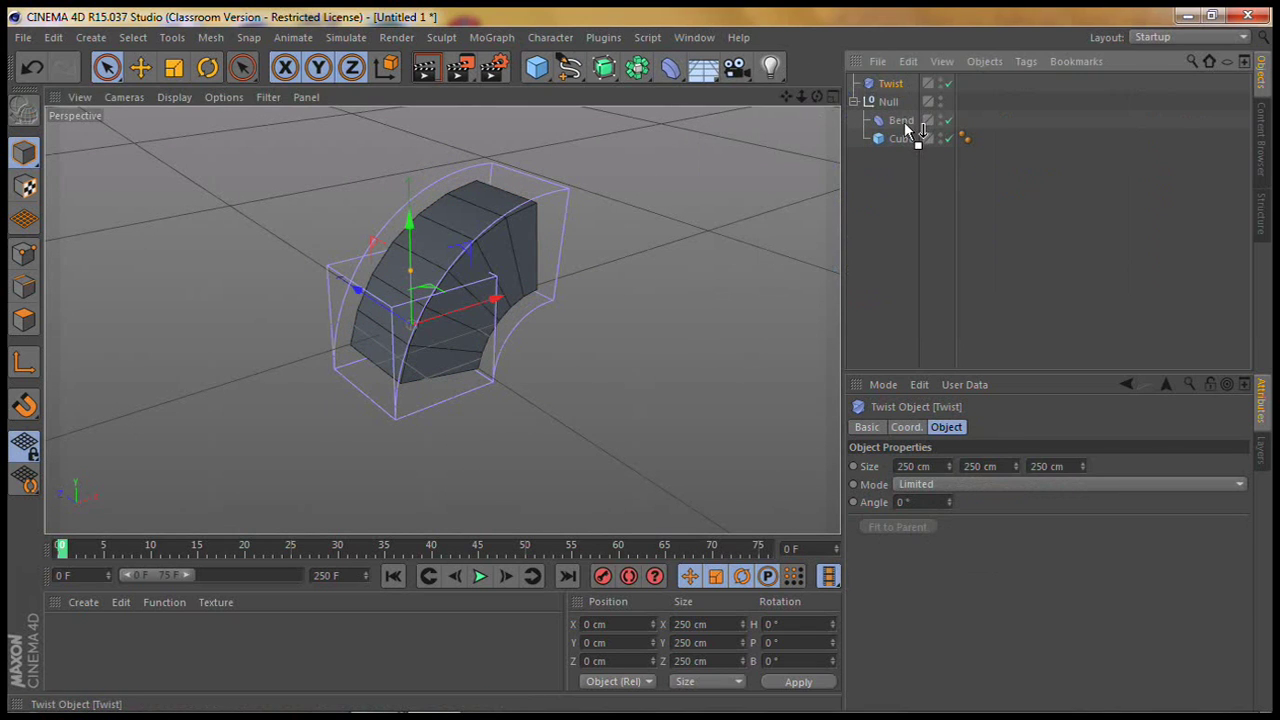
{"action": "left_click_drag", "start_coordinate": [905, 130], "coordinate": [905, 132]}
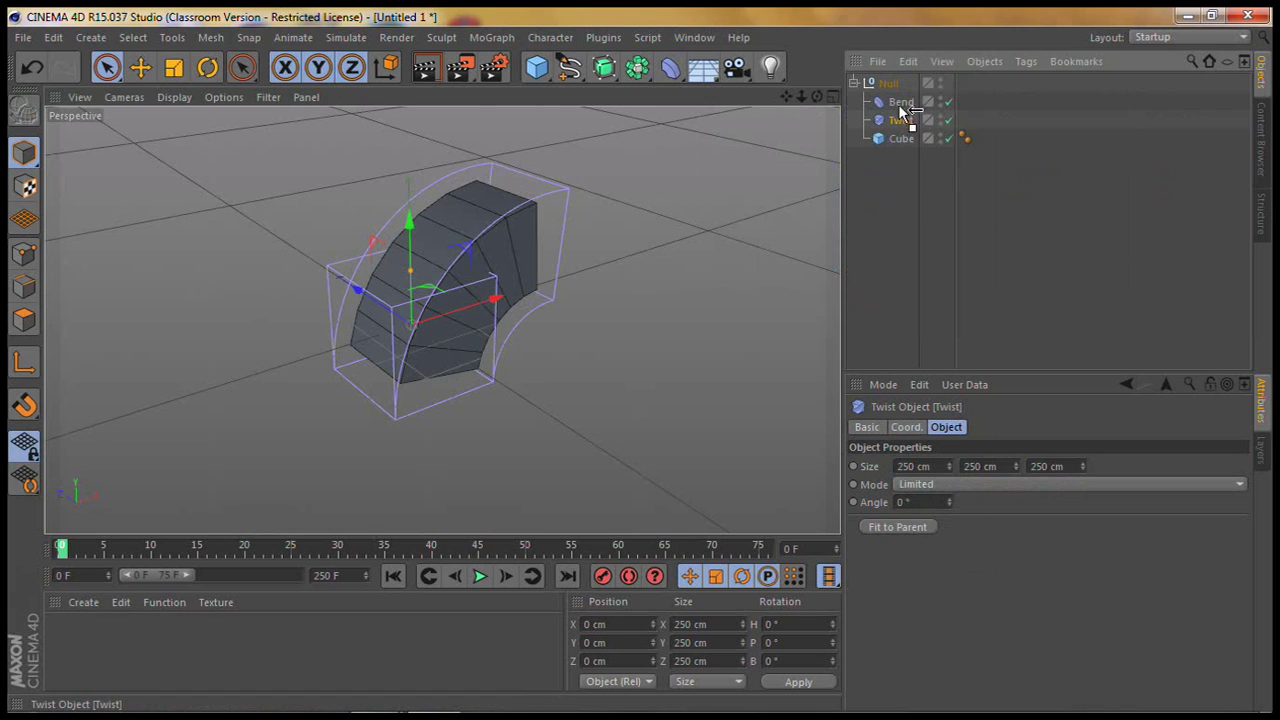
{"action": "left_click_drag", "start_coordinate": [903, 100], "coordinate": [903, 97]}
{"action": "left_click_drag", "start_coordinate": [949, 500], "coordinate": [949, 502]}
{"action": "mouse_move", "coordinate": [817, 96]}
{"action": "left_mouse_down"}
{"action": "mouse_move", "coordinate": [643, 368]}
{"action": "mouse_move", "coordinate": [625, 368]}
{"action": "mouse_move", "coordinate": [641, 361]}
{"action": "left_mouse_up"}
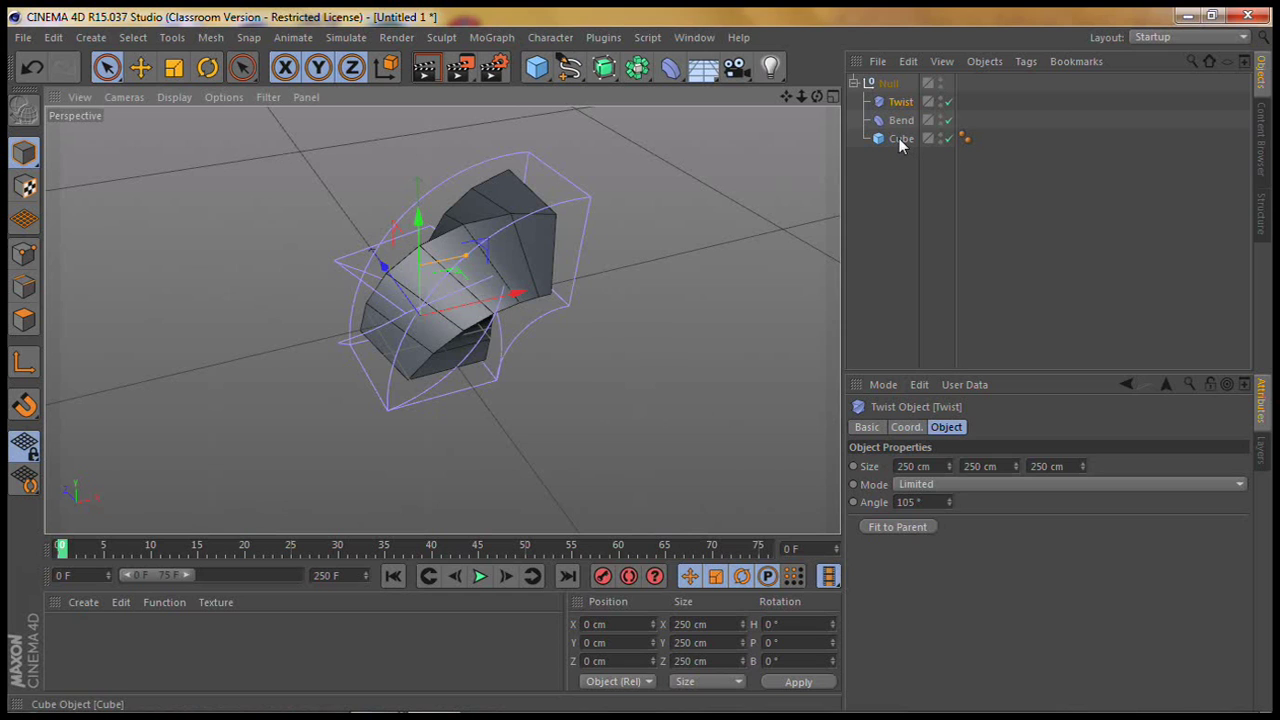
- Bake the Null group with Current State to Object and delete the original group
{"action": "left_click", "coordinate": [890, 84]}
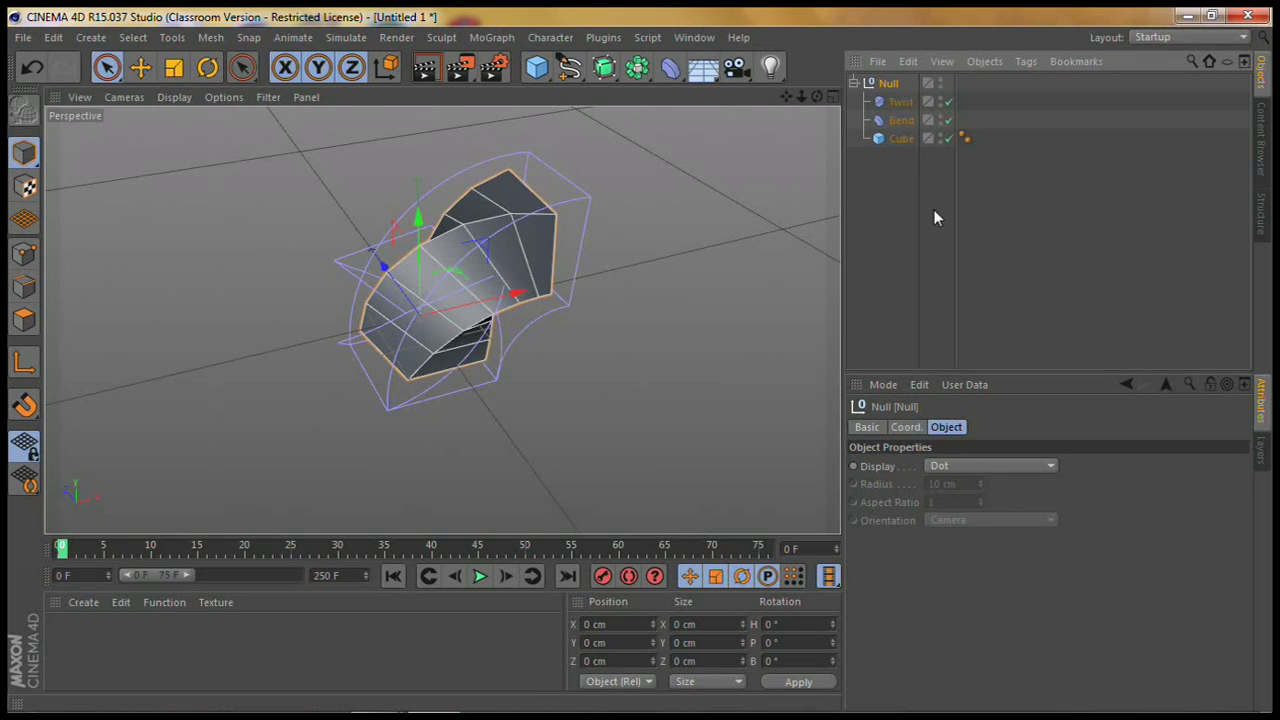
{"action": "left_click", "coordinate": [208, 37]}
{"action": "mouse_move", "coordinate": [229, 65]}
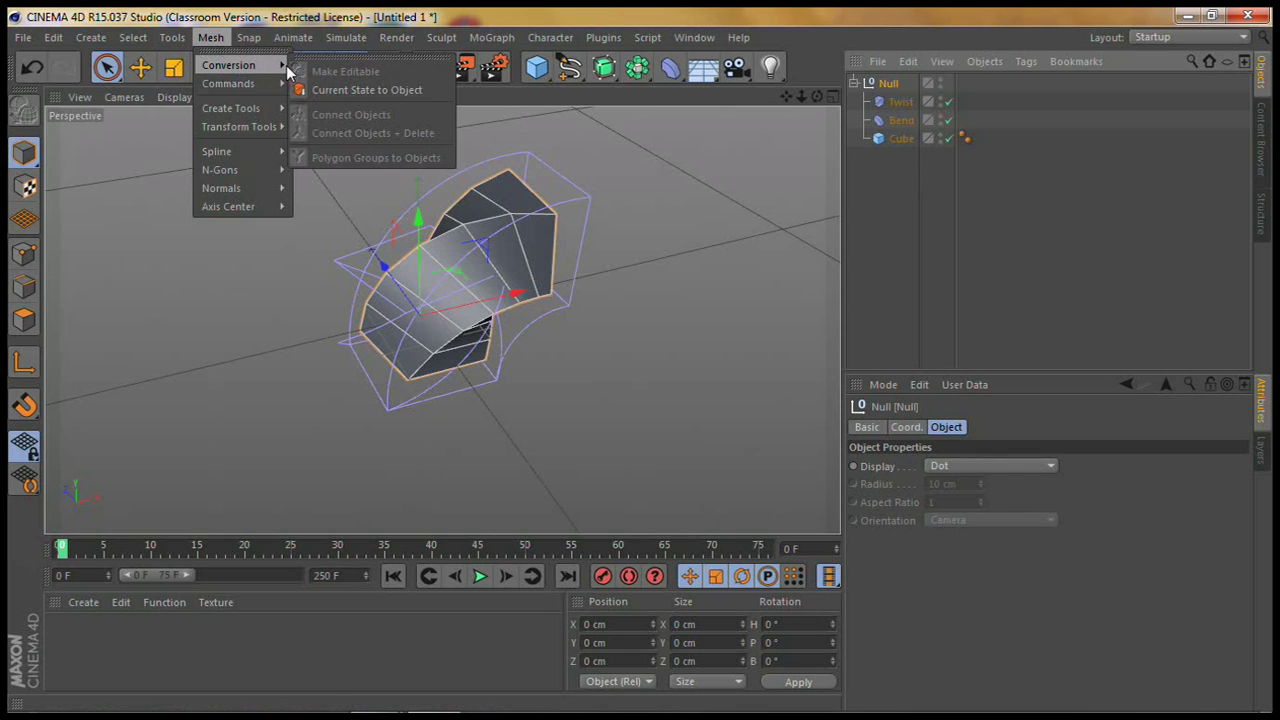
{"action": "left_click", "coordinate": [368, 89]}
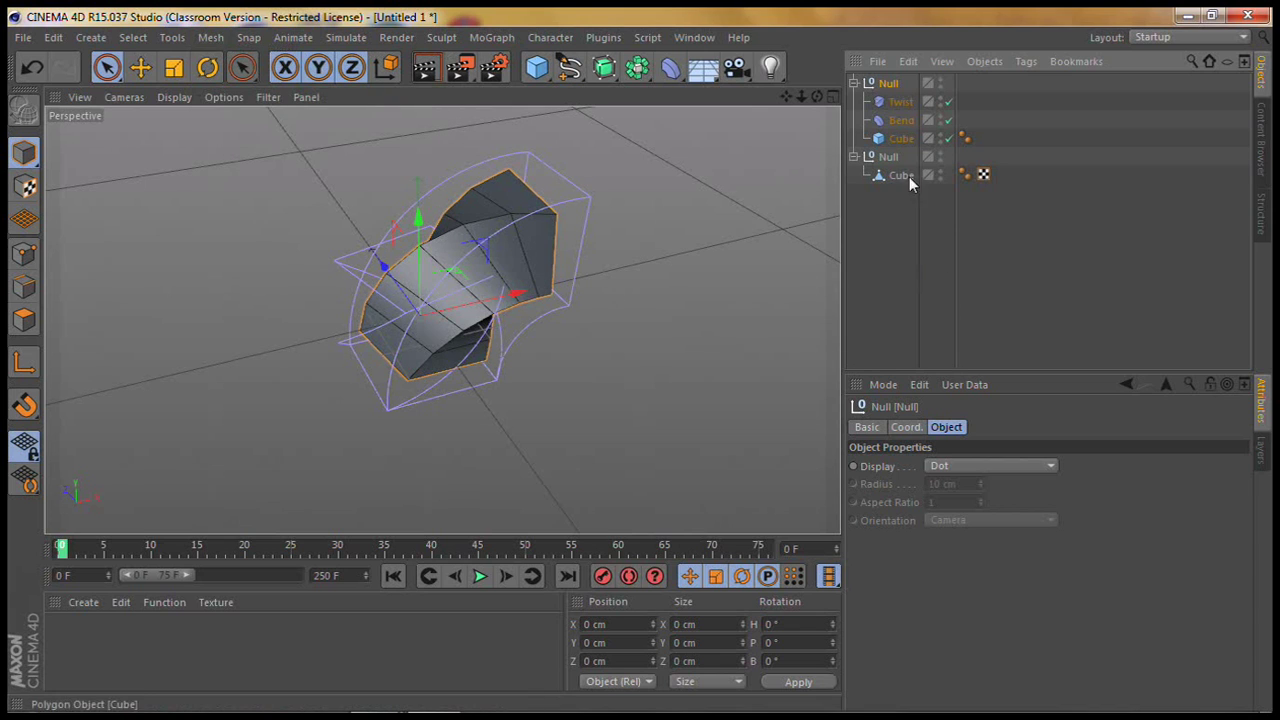
{"action": "key", "text": "Delete"}
- Delete the leftover Null so only the editable Cube remains, then inspect it
{"action": "left_click", "coordinate": [896, 104]}
{"action": "left_click", "coordinate": [887, 86]}
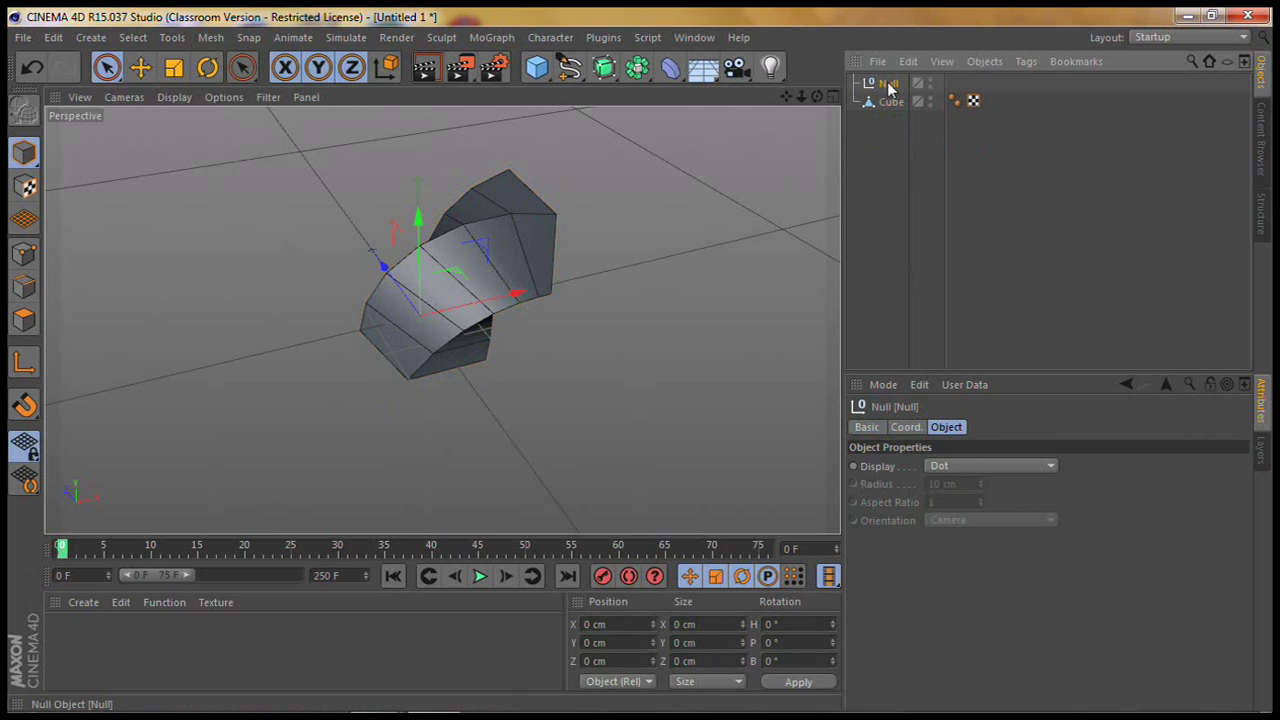
{"action": "key", "text": "Delete"}
{"action": "left_click_drag", "start_coordinate": [817, 96], "coordinate": [641, 368]}
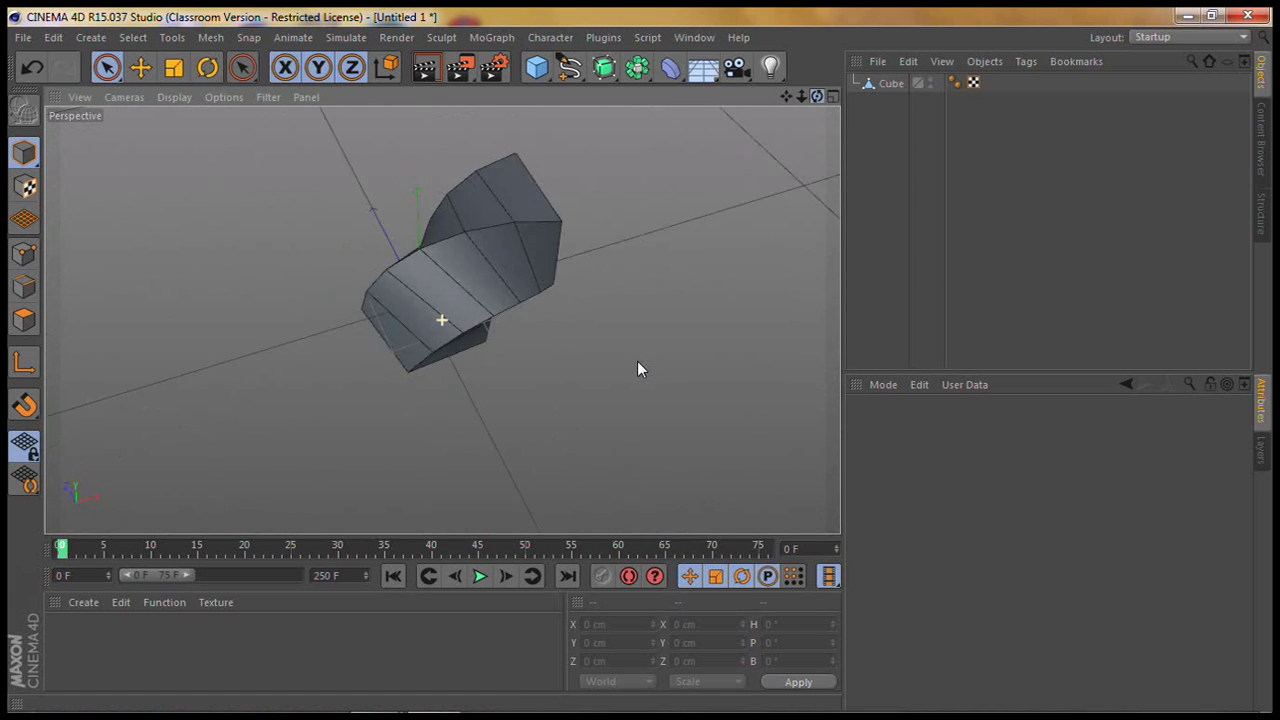
{"action": "left_click_drag", "start_coordinate": [641, 368], "coordinate": [641, 368]}
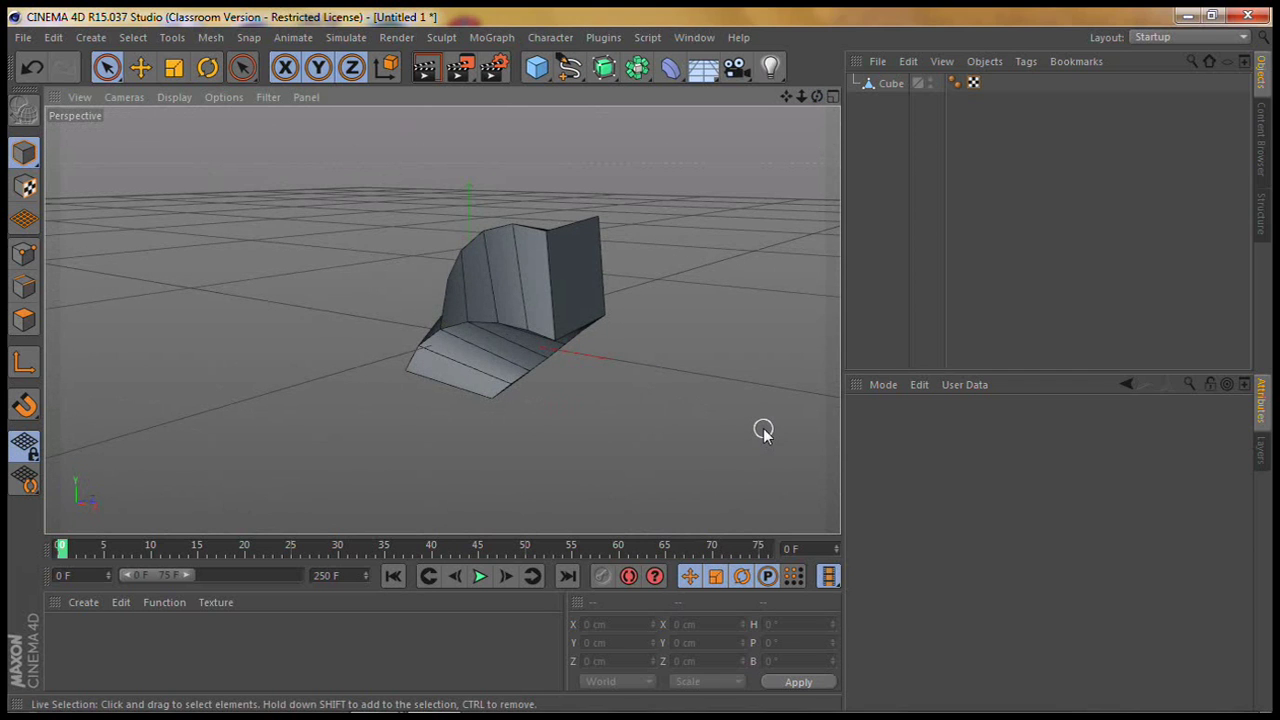